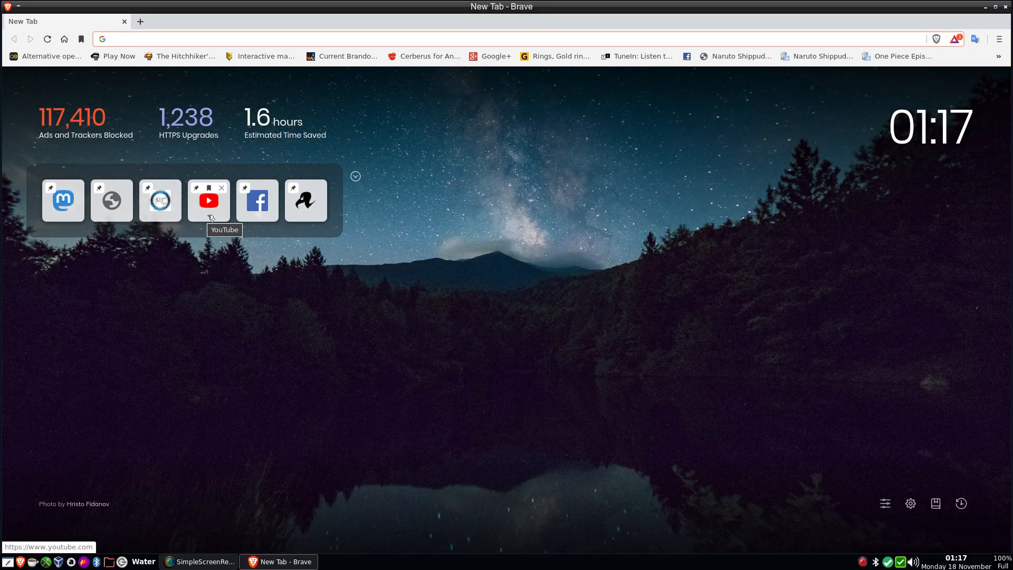
Step: Read the full text of the newest comment reply in the YouTube notifications, and close the browser
{"action": "left_click", "coordinate": [210, 218]}
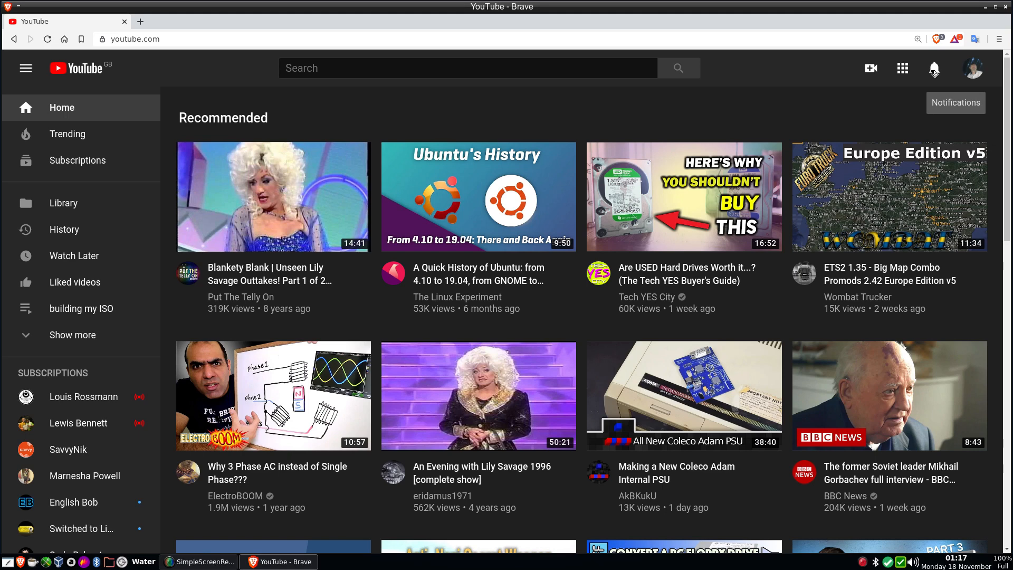
{"action": "left_click", "coordinate": [934, 73]}
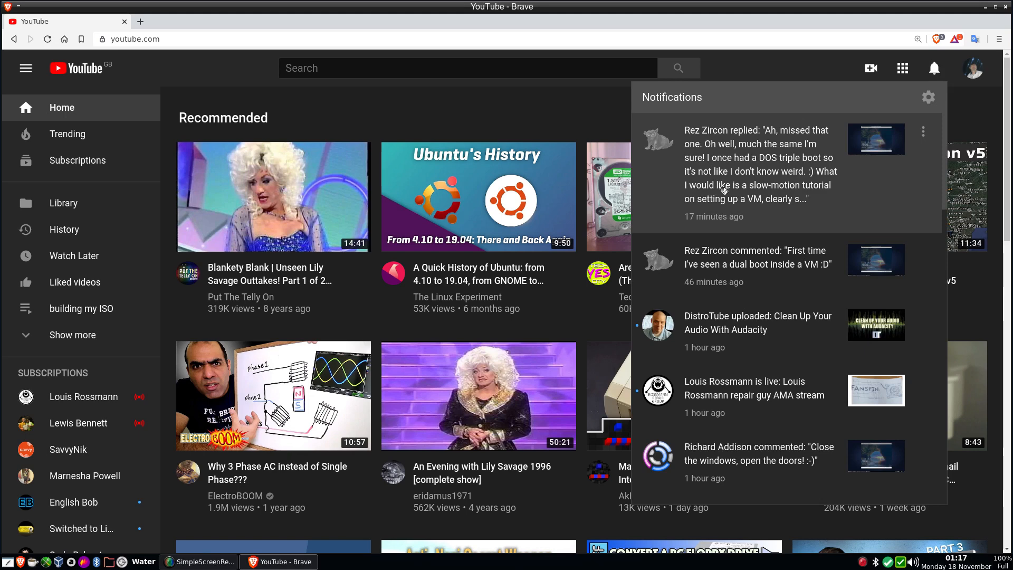
{"action": "left_click", "coordinate": [723, 189]}
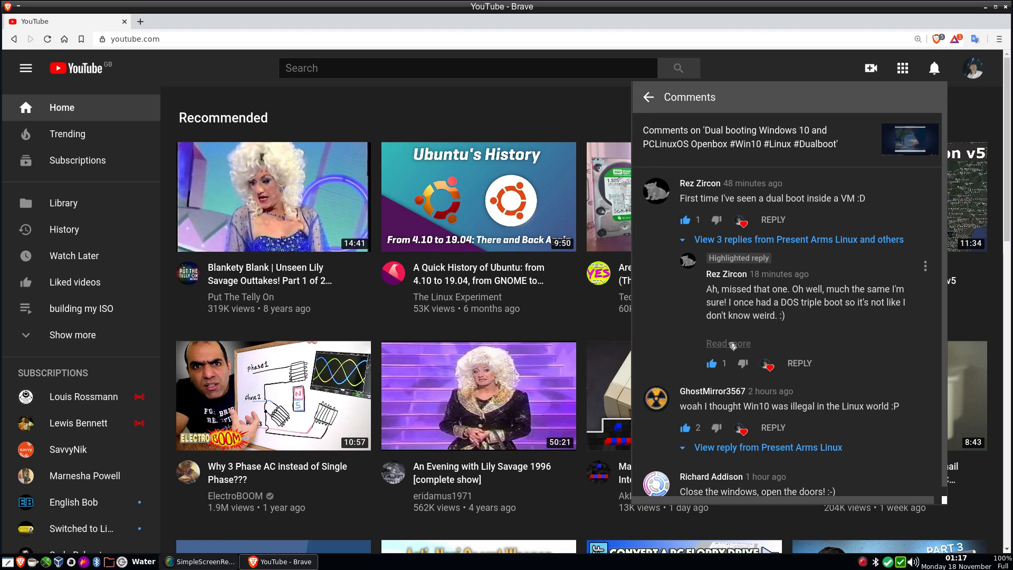
{"action": "left_click", "coordinate": [728, 343]}
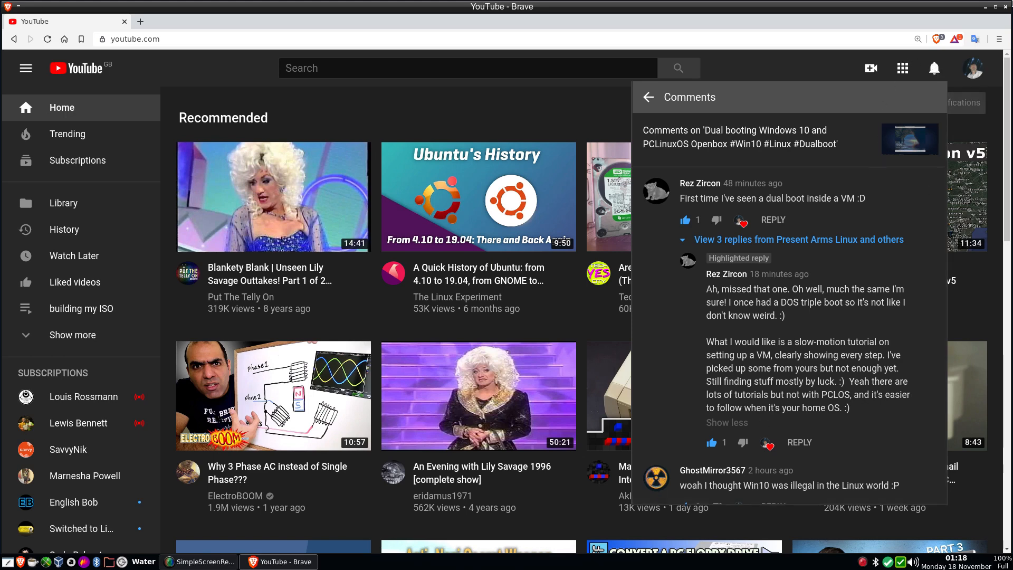
{"action": "left_click", "coordinate": [1008, 7]}
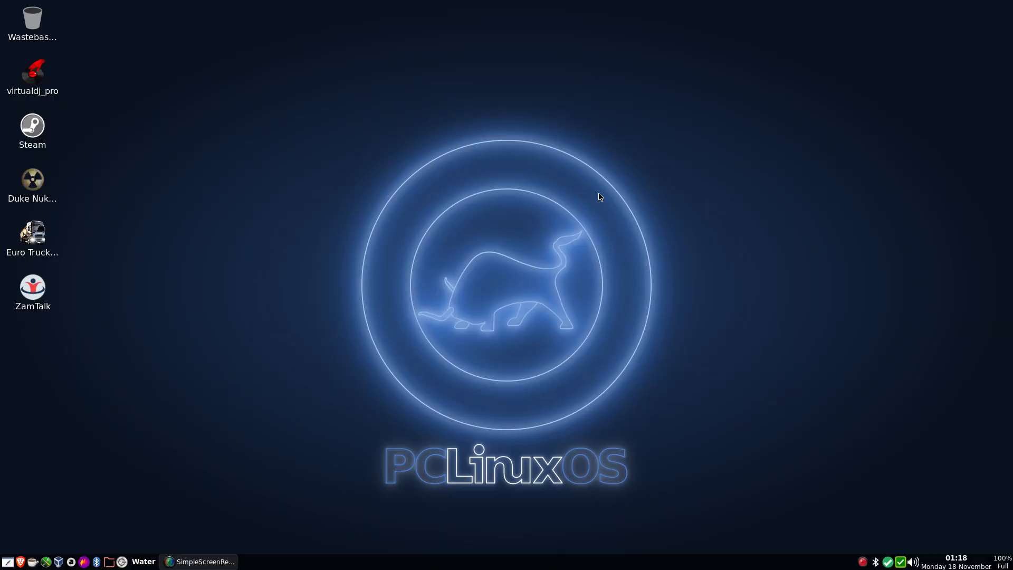
Step: In Oracle VM VirtualBox, start a new Linux virtual machine named PCLinuxOS-1 with version Other Linux (64-bit)
{"action": "left_click", "coordinate": [58, 561]}
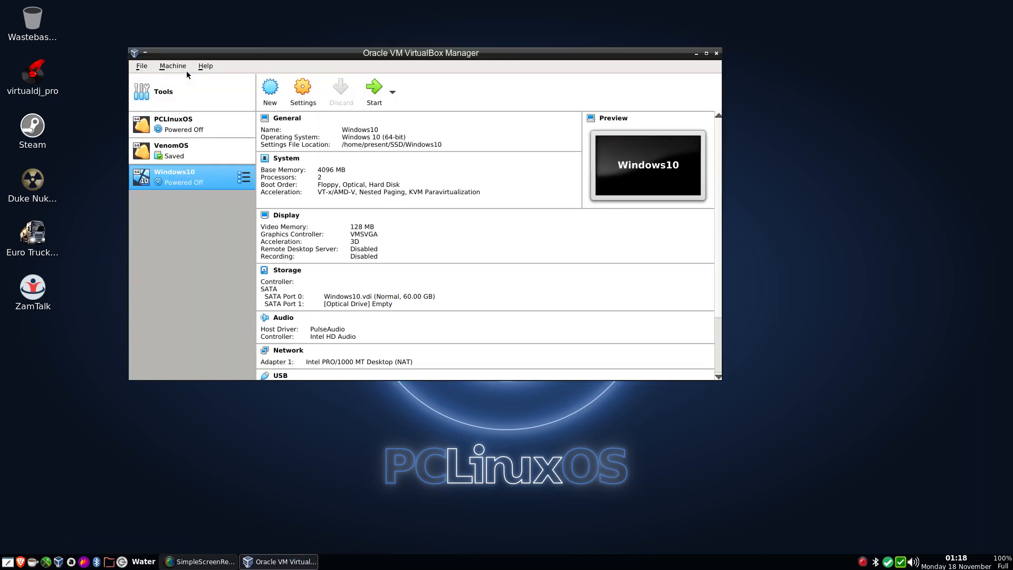
{"action": "left_click", "coordinate": [270, 91]}
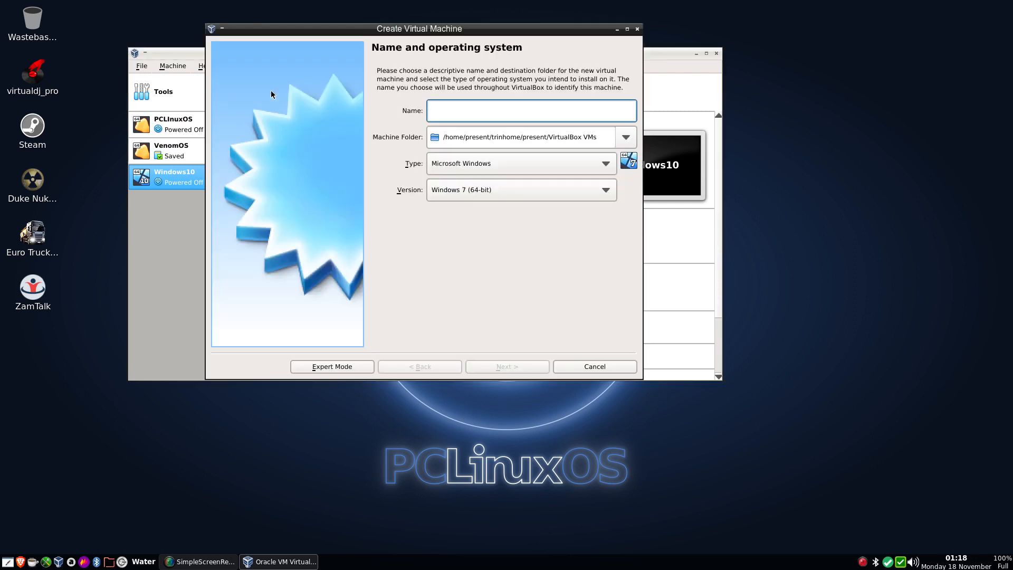
{"action": "type", "text": "PC"}
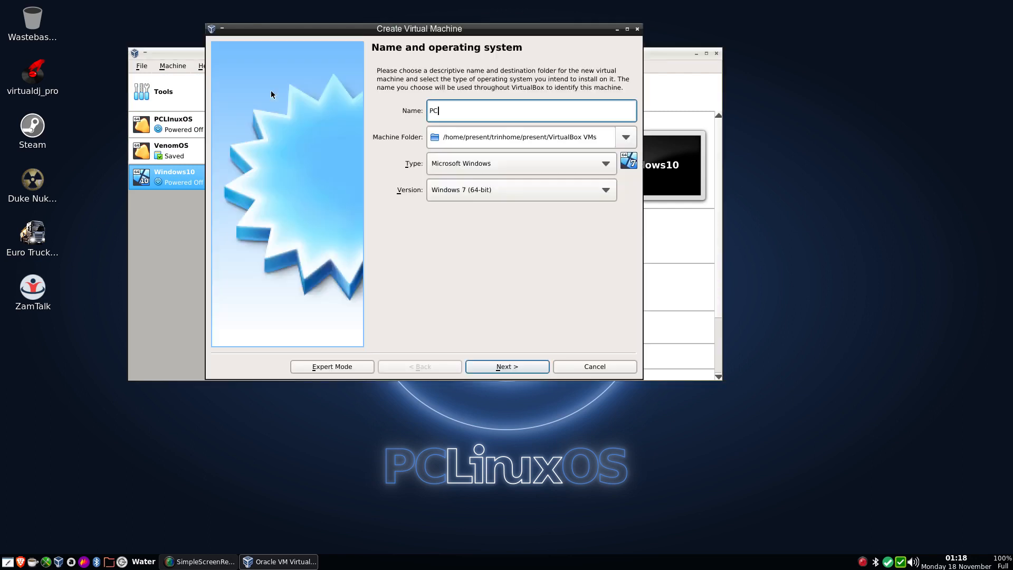
{"action": "type", "text": "LinuxOS"}
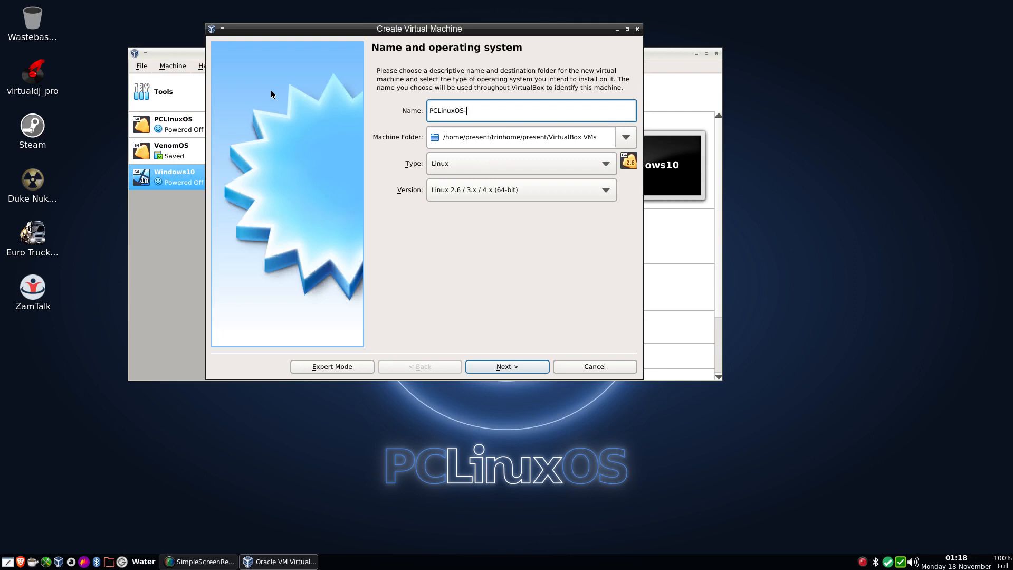
{"action": "type", "text": "-1"}
{"action": "left_click", "coordinate": [494, 198]}
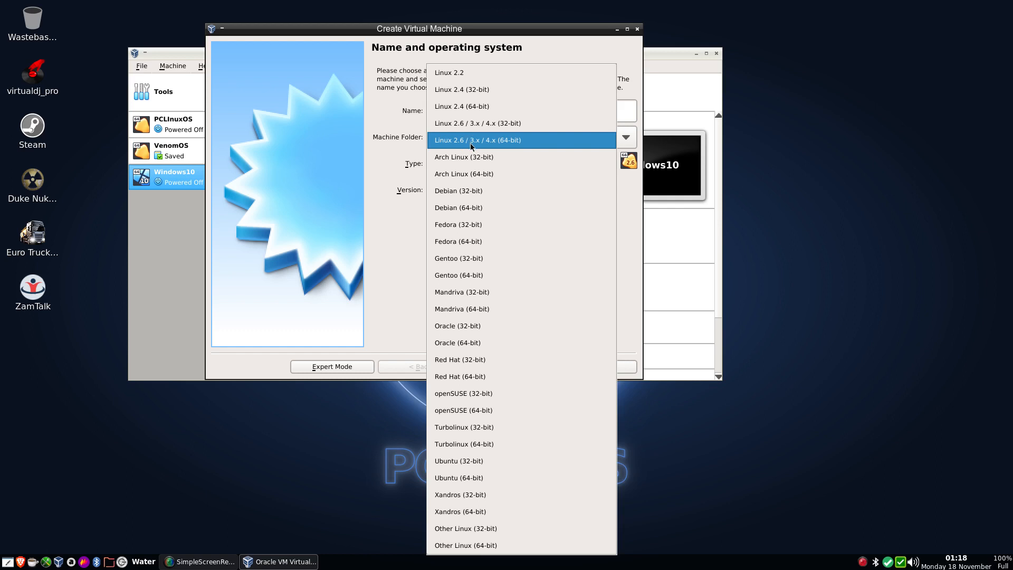
{"action": "left_click", "coordinate": [485, 549]}
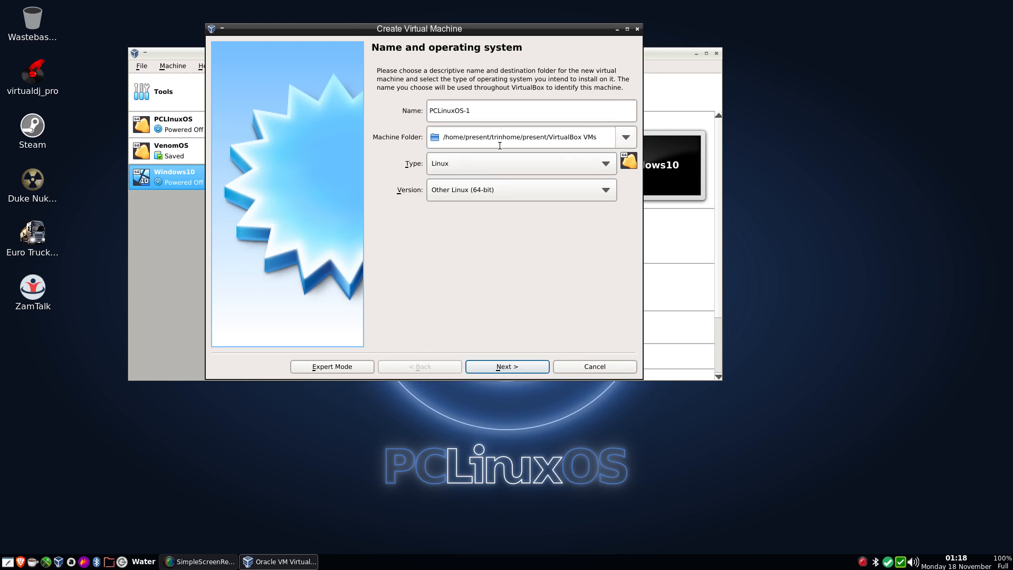
Step: Set the machine folder to the SSD folder in the home directory
{"action": "left_click", "coordinate": [624, 141]}
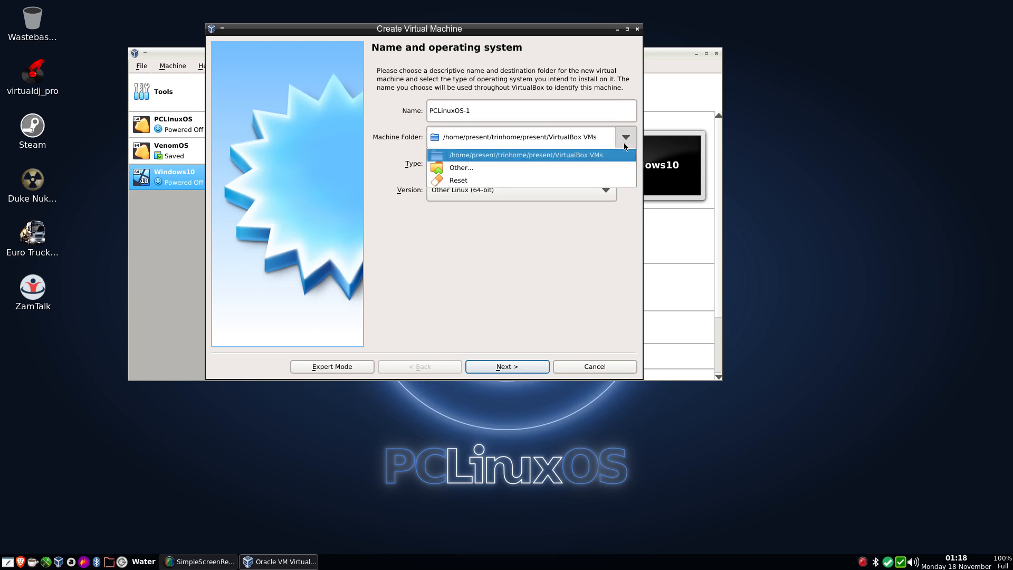
{"action": "left_click", "coordinate": [470, 168]}
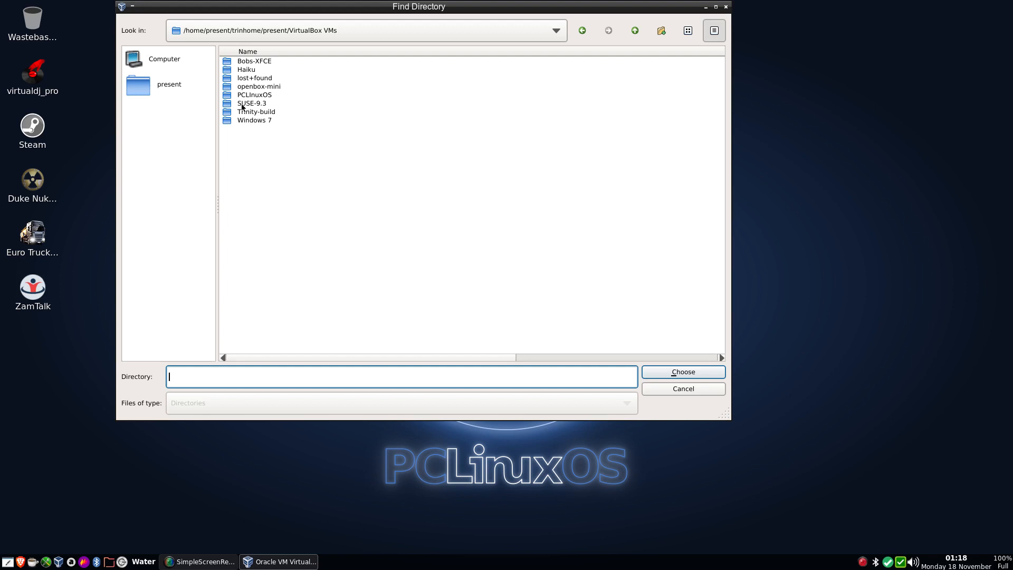
{"action": "left_click", "coordinate": [162, 86]}
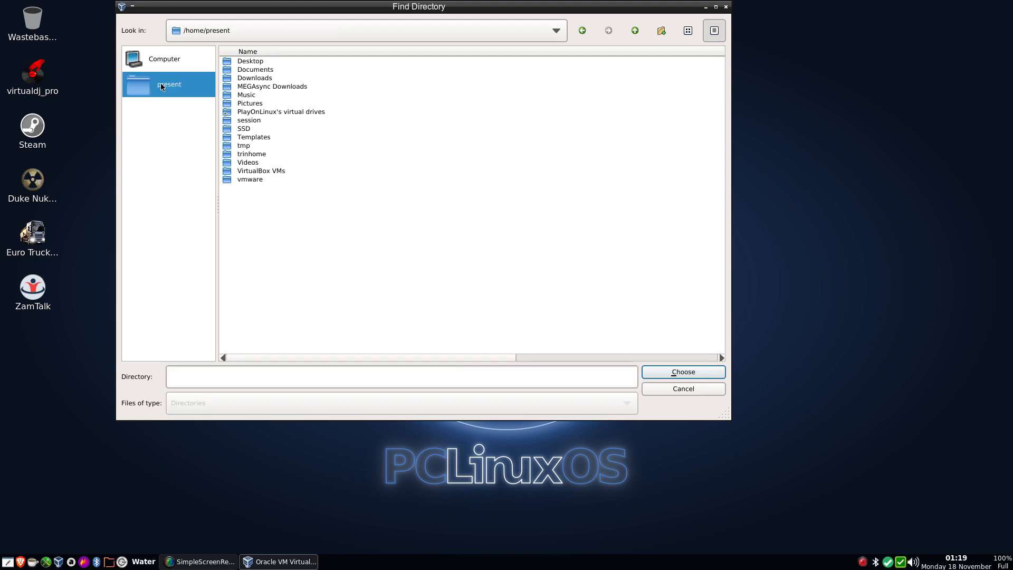
{"action": "left_click", "coordinate": [240, 130]}
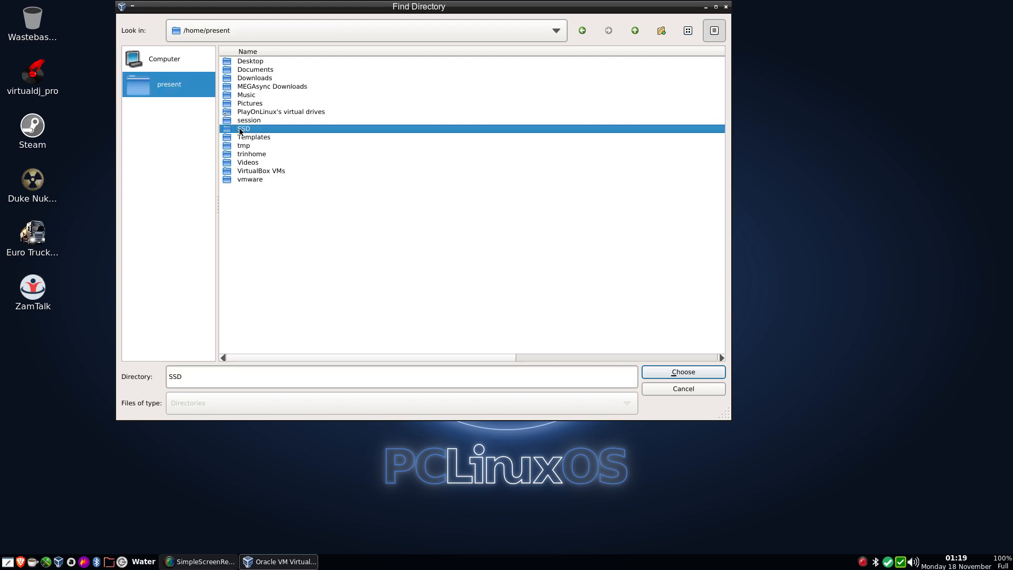
{"action": "left_click", "coordinate": [679, 373]}
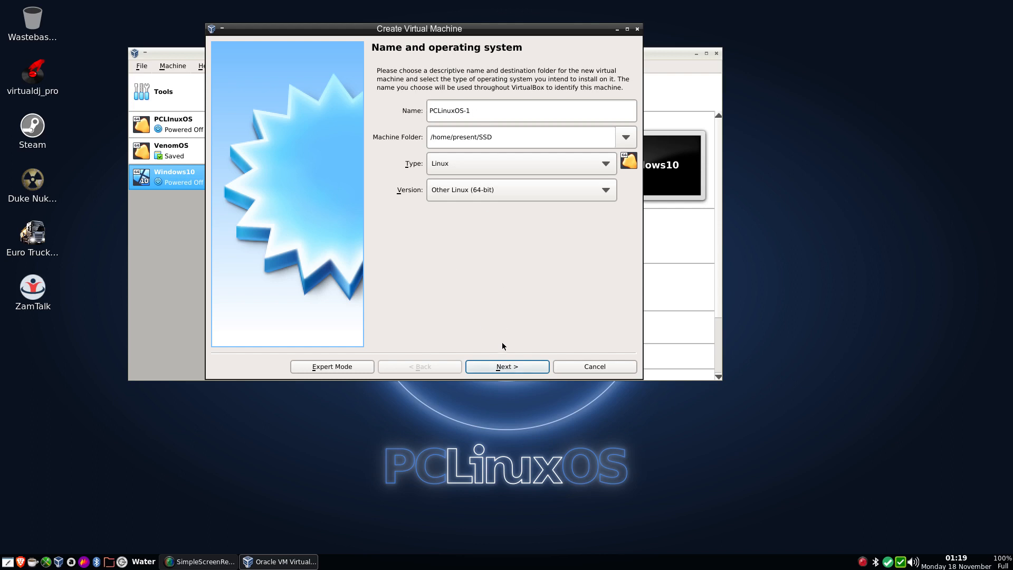
Step: Allocate 4096 MB of memory to the new virtual machine
{"action": "left_click", "coordinate": [504, 367]}
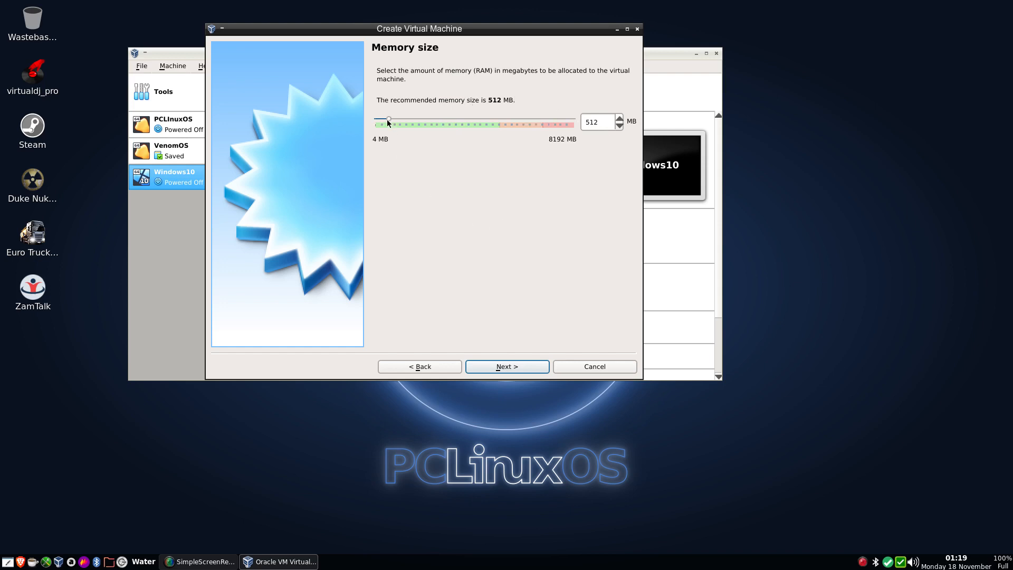
{"action": "left_click_drag", "start_coordinate": [389, 123], "coordinate": [472, 125]}
{"action": "left_click", "coordinate": [498, 368]}
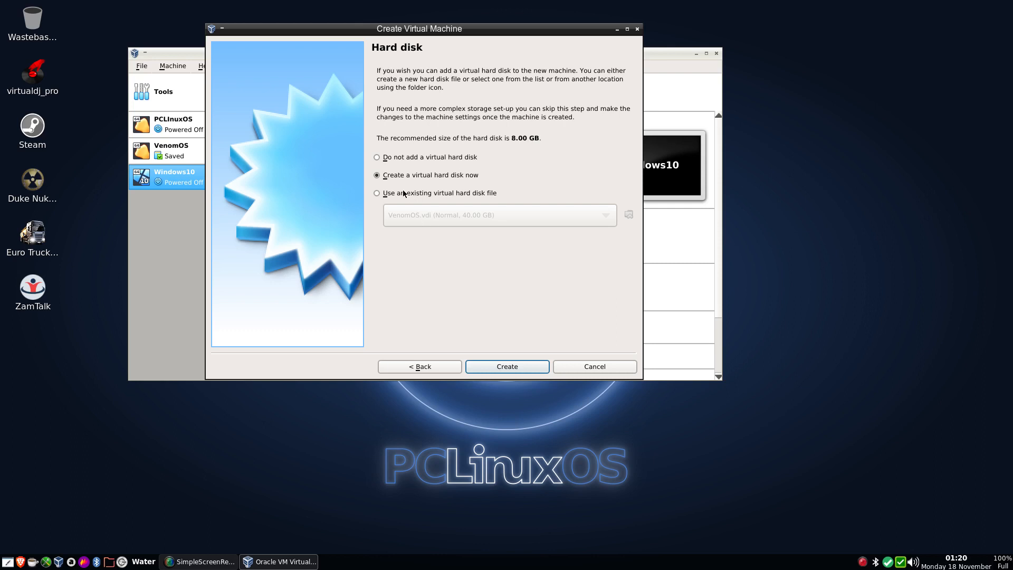
Step: Create a dynamically allocated 18 GB VDI virtual hard disk for the new machine
{"action": "left_click", "coordinate": [504, 367]}
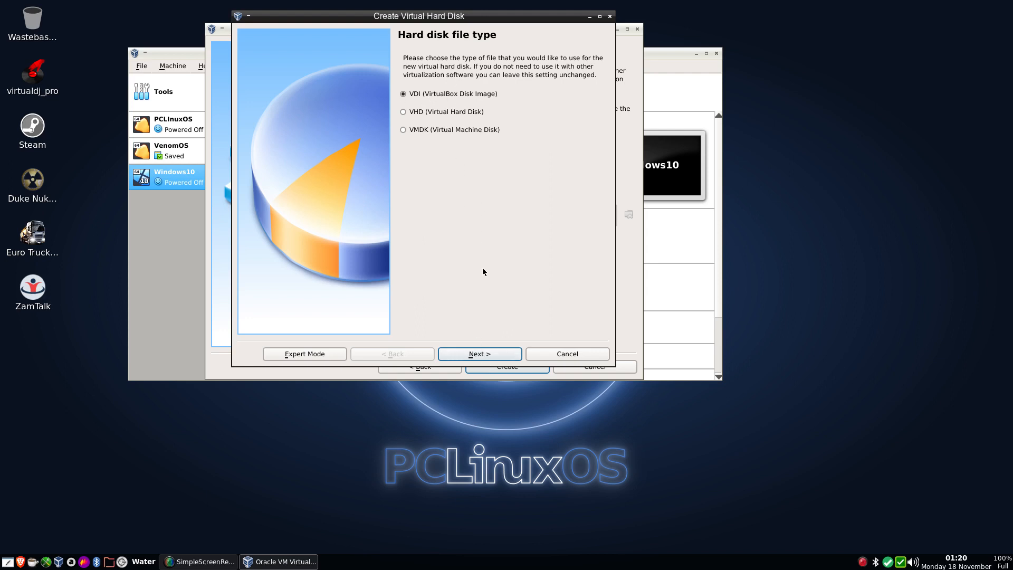
{"action": "left_click", "coordinate": [480, 354]}
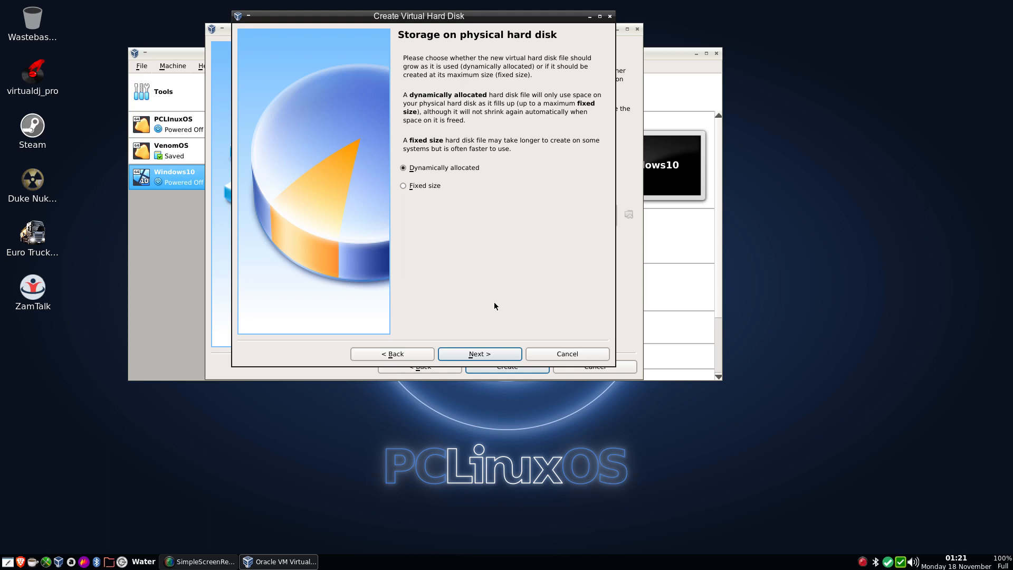
{"action": "left_click", "coordinate": [474, 357]}
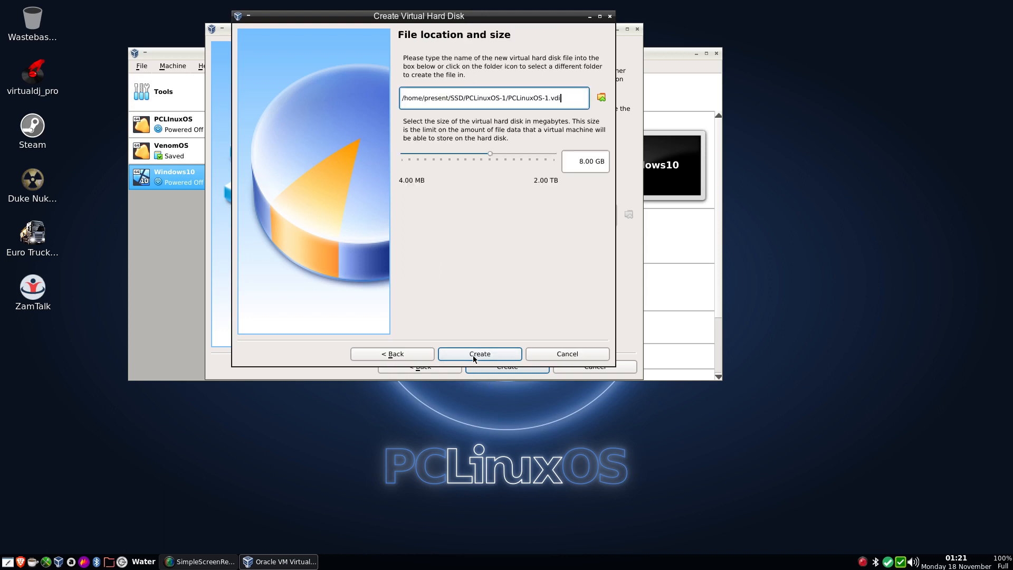
{"action": "left_click", "coordinate": [580, 161]}
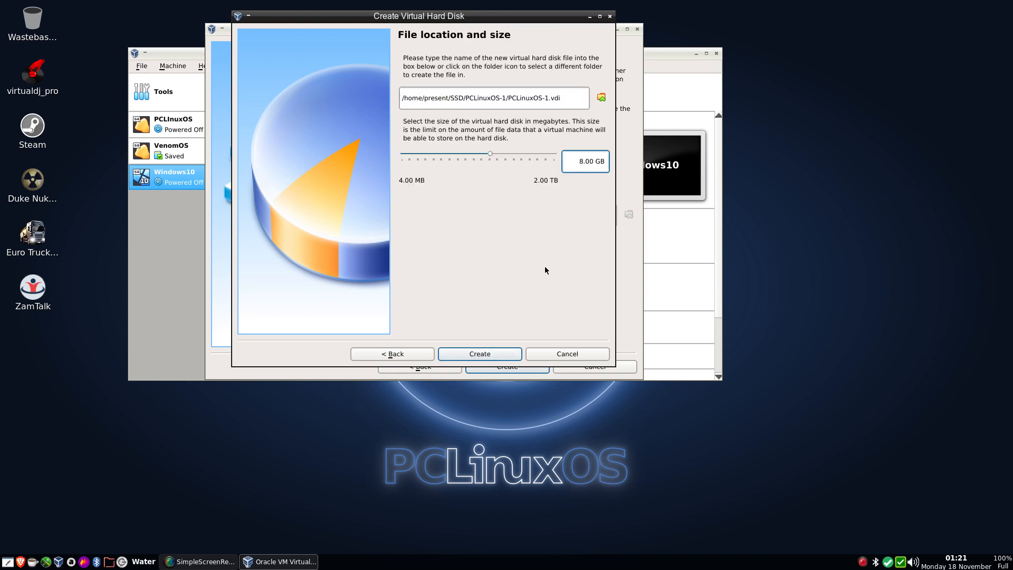
{"action": "type", "text": "1"}
{"action": "left_click", "coordinate": [494, 354]}
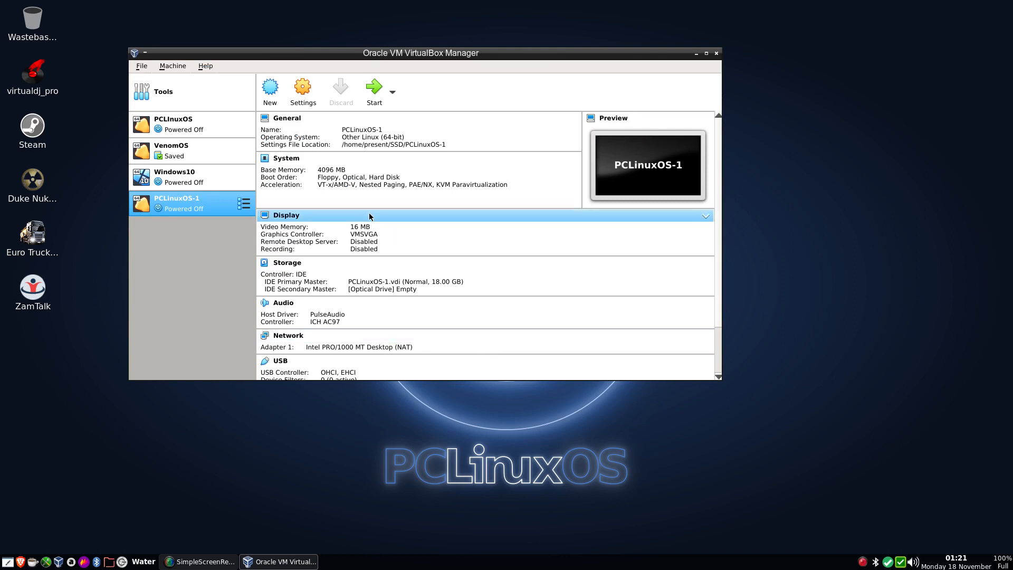
Step: Review PCLinuxOS-1's general settings, including the shared clipboard, drag'n'drop, description and disk encryption options
{"action": "left_click", "coordinate": [303, 97]}
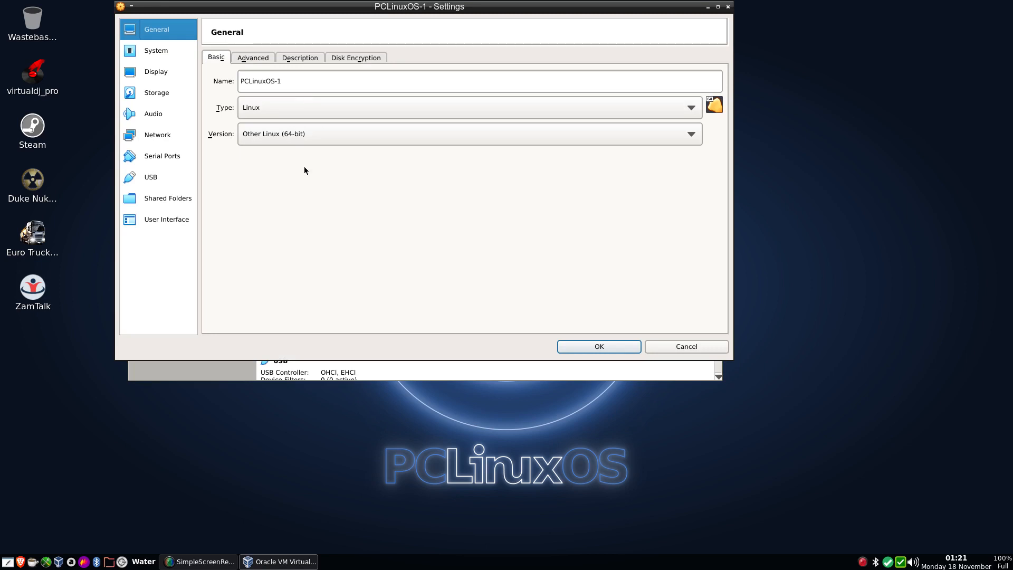
{"action": "left_click", "coordinate": [251, 59]}
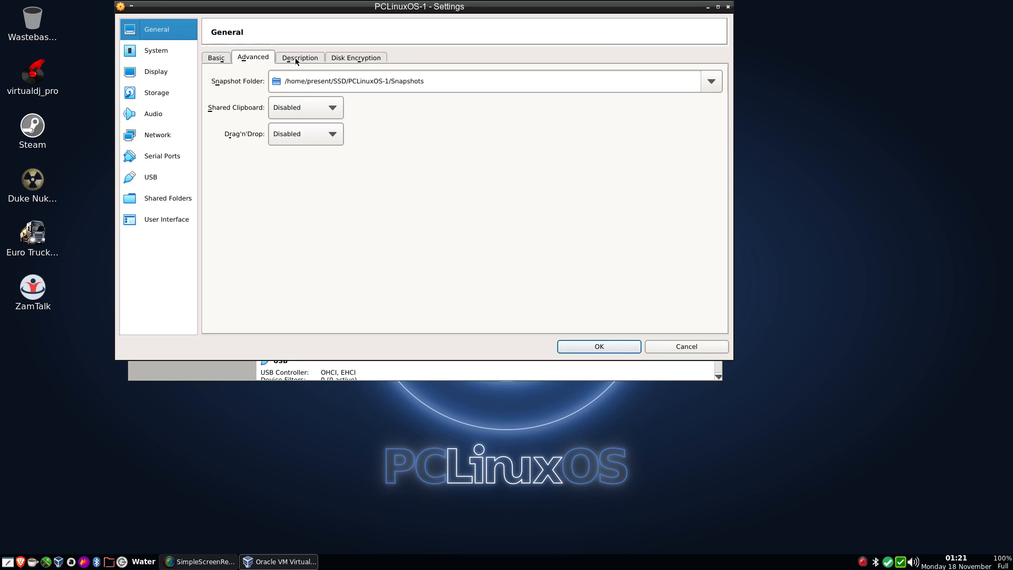
{"action": "left_click", "coordinate": [297, 113]}
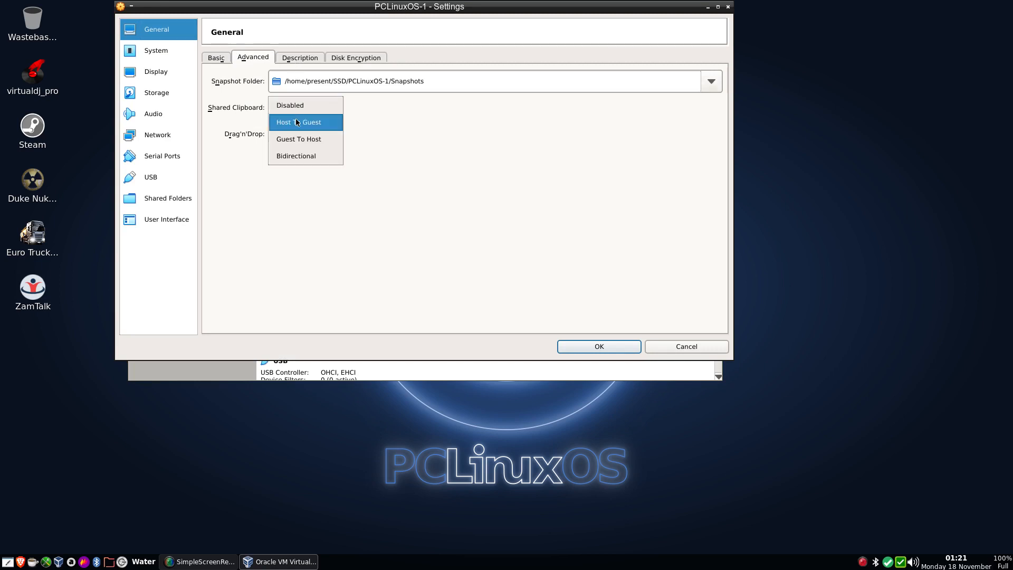
{"action": "left_click", "coordinate": [292, 108]}
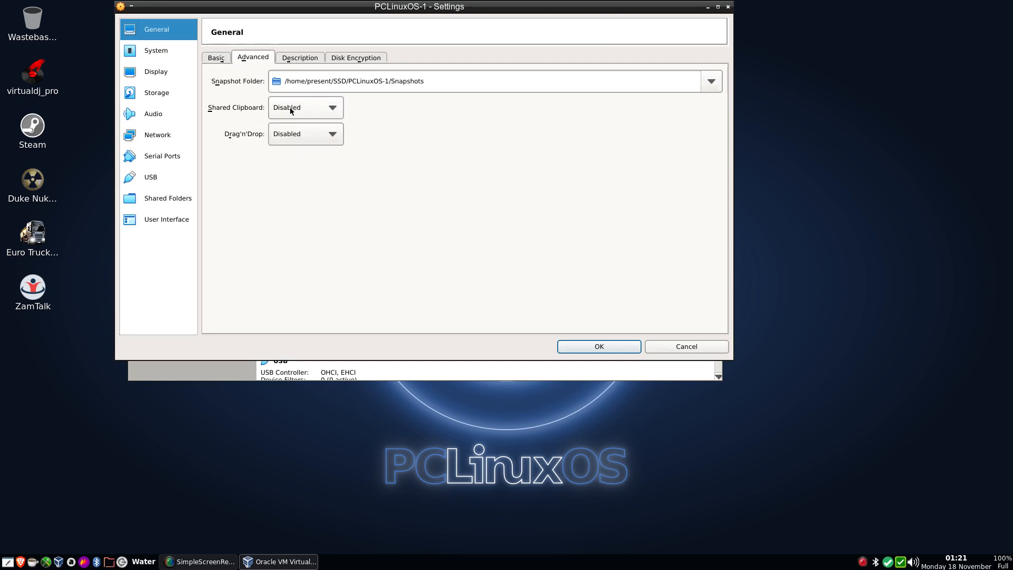
{"action": "left_click", "coordinate": [311, 140]}
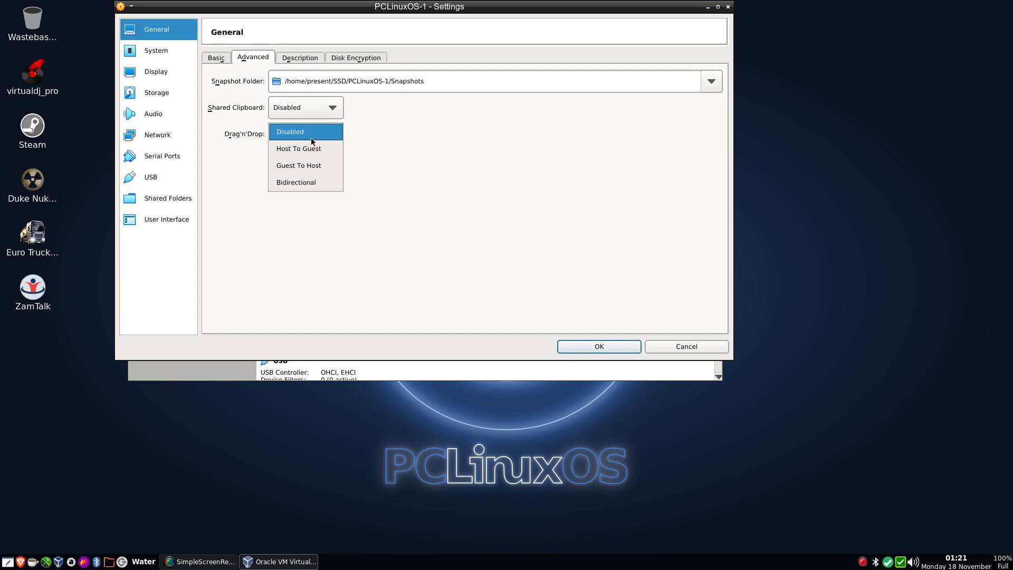
{"action": "left_click", "coordinate": [311, 140]}
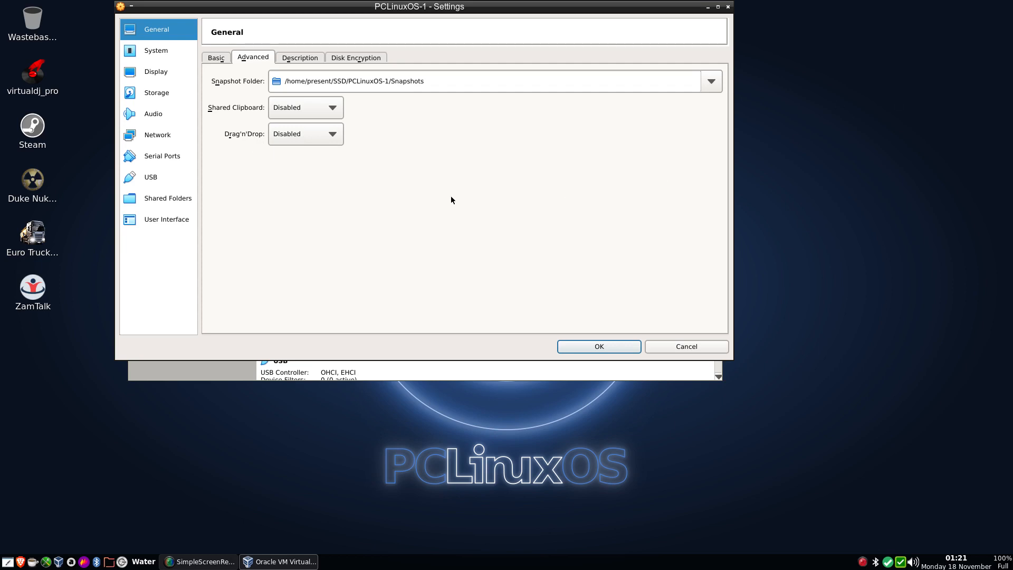
{"action": "left_click", "coordinate": [295, 59]}
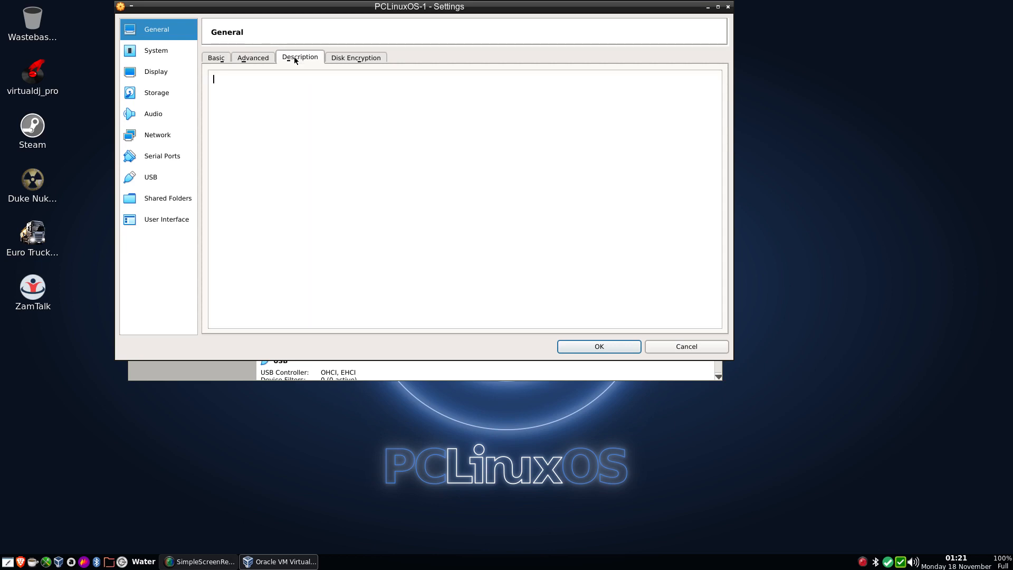
{"action": "left_click", "coordinate": [351, 58]}
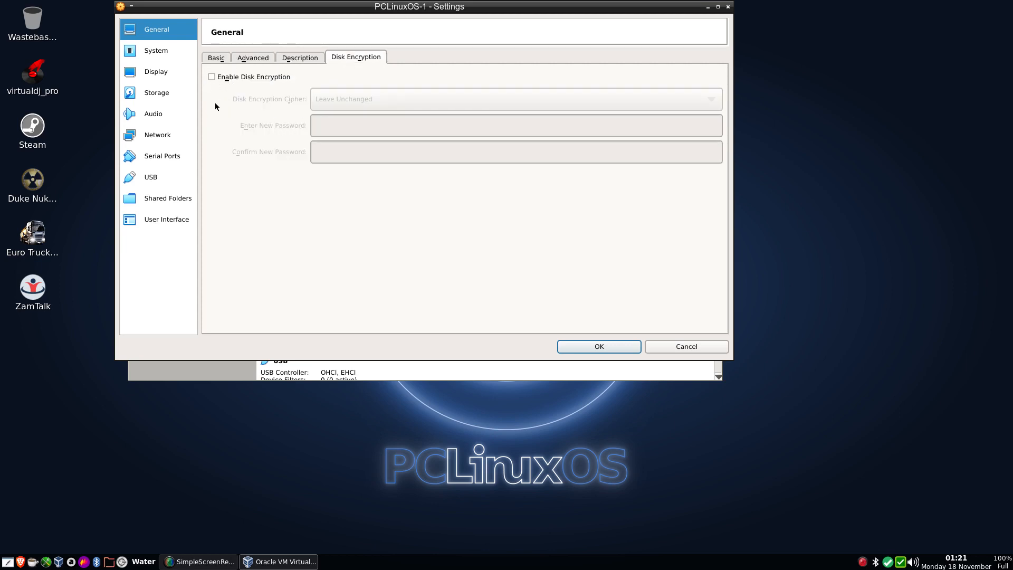
{"action": "left_click", "coordinate": [218, 58]}
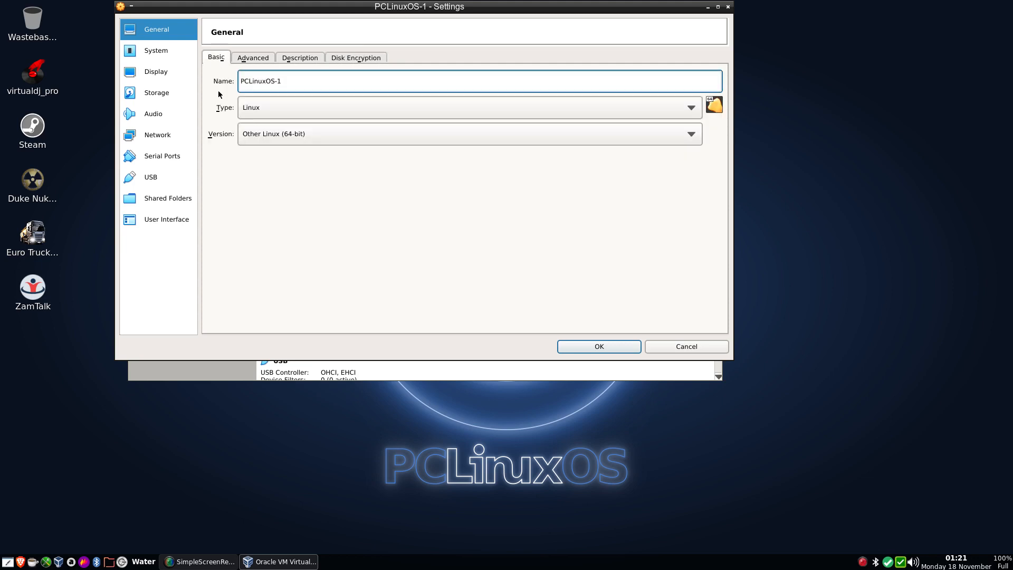
Step: In the system settings, exclude Floppy from the boot order and assign 2 processors
{"action": "left_click", "coordinate": [154, 51]}
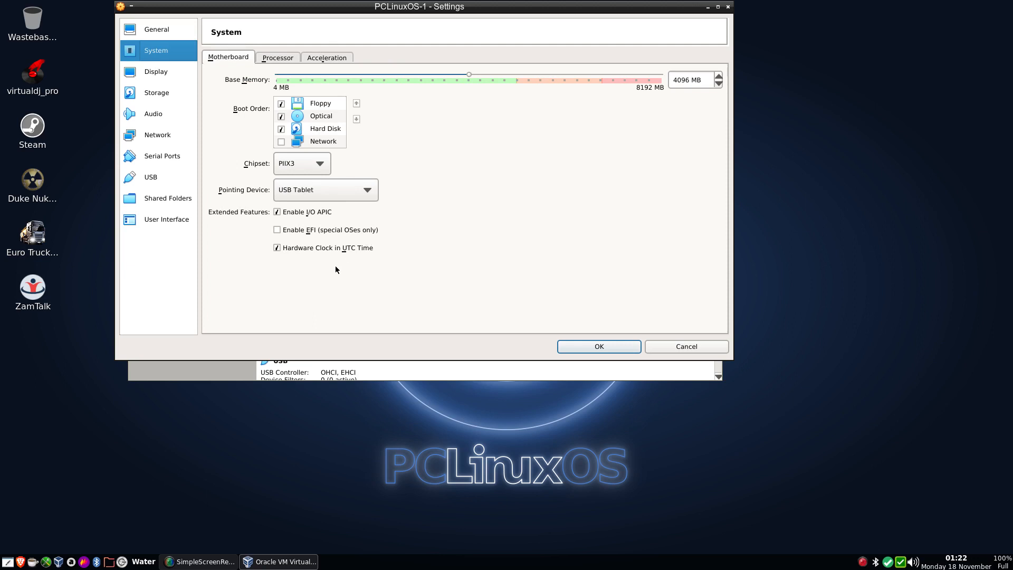
{"action": "left_click", "coordinate": [281, 104]}
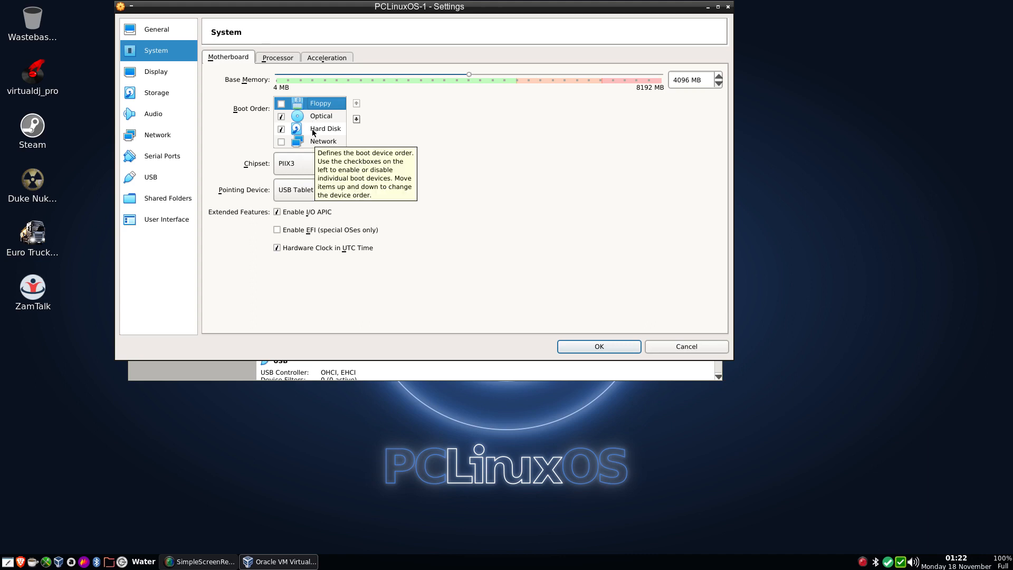
{"action": "left_click", "coordinate": [275, 59]}
{"action": "left_click", "coordinate": [404, 78]}
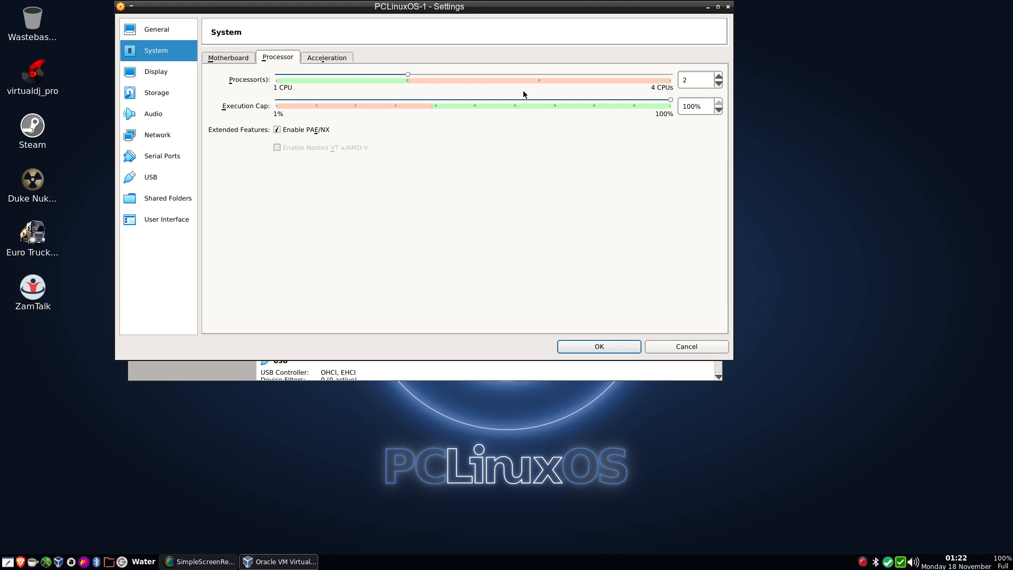
Step: Try assigning 4 processors to the virtual machine, and return the processor count to 2
{"action": "left_click", "coordinate": [668, 77]}
{"action": "left_click", "coordinate": [668, 78]}
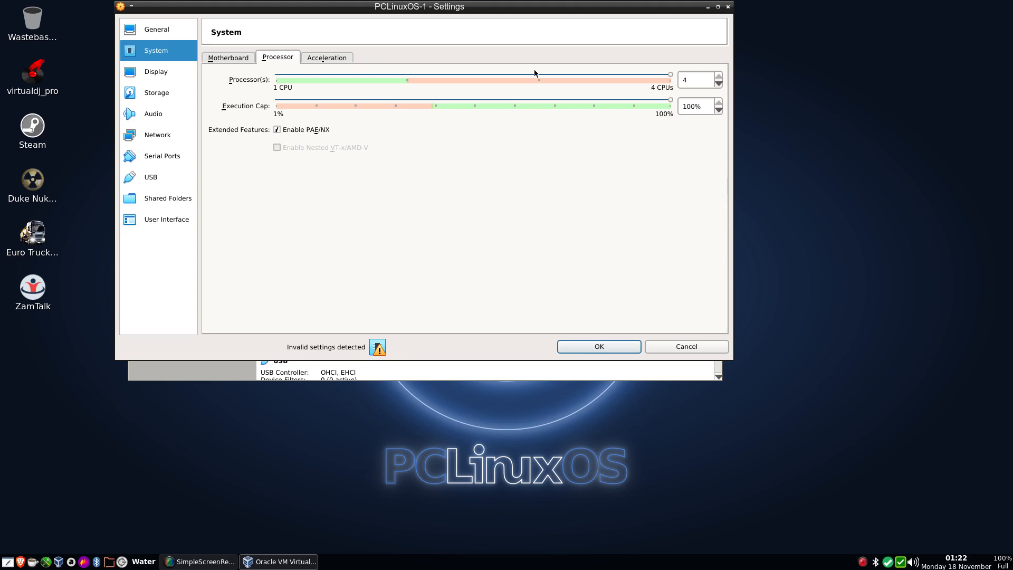
{"action": "left_click", "coordinate": [406, 77]}
{"action": "left_click", "coordinate": [407, 77]}
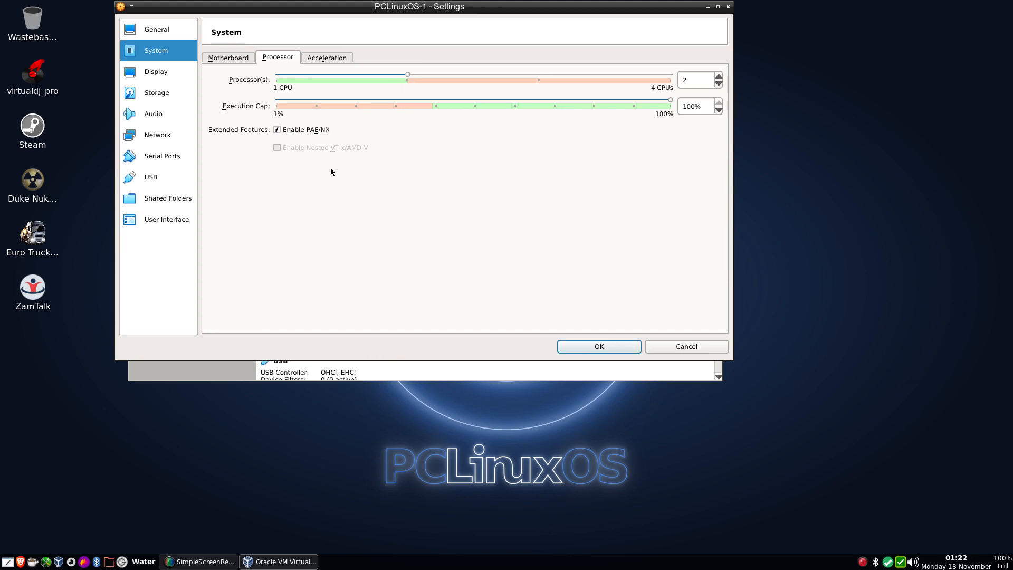
Step: Set the virtual machine's paravirtualization interface to KVM in the acceleration settings
{"action": "left_click", "coordinate": [326, 59]}
{"action": "left_click", "coordinate": [324, 80]}
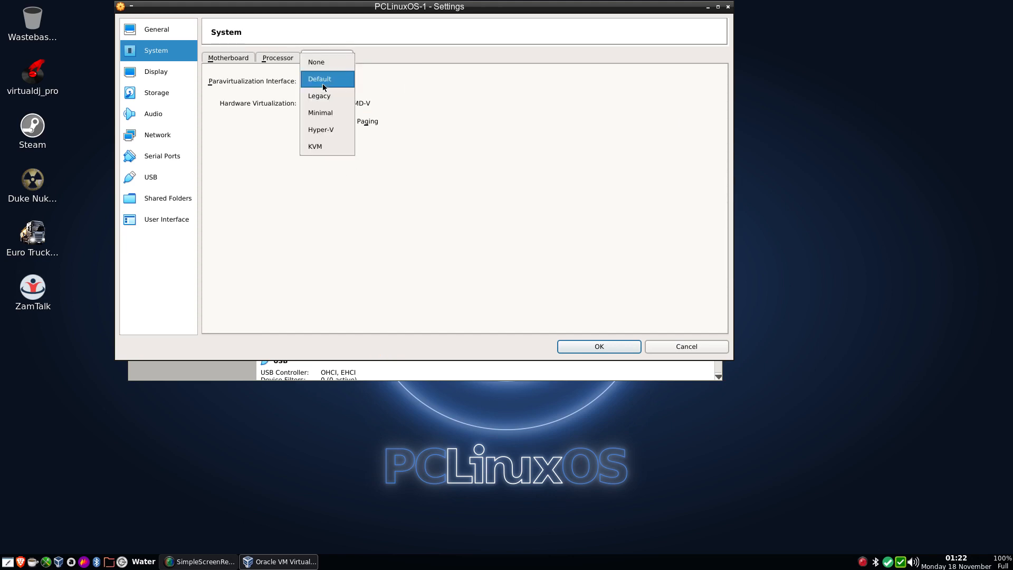
{"action": "left_click", "coordinate": [318, 151]}
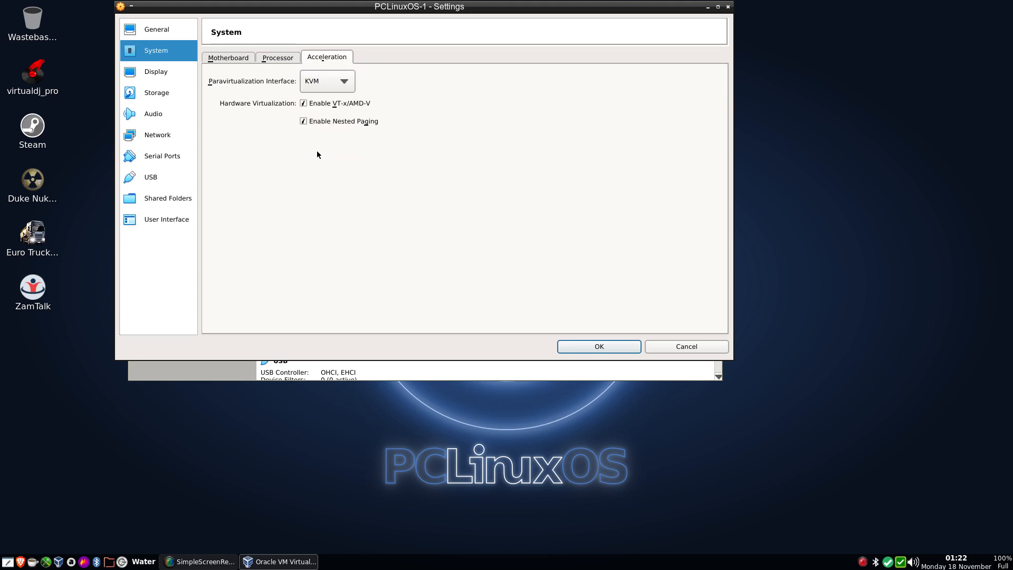
{"action": "left_click", "coordinate": [317, 88]}
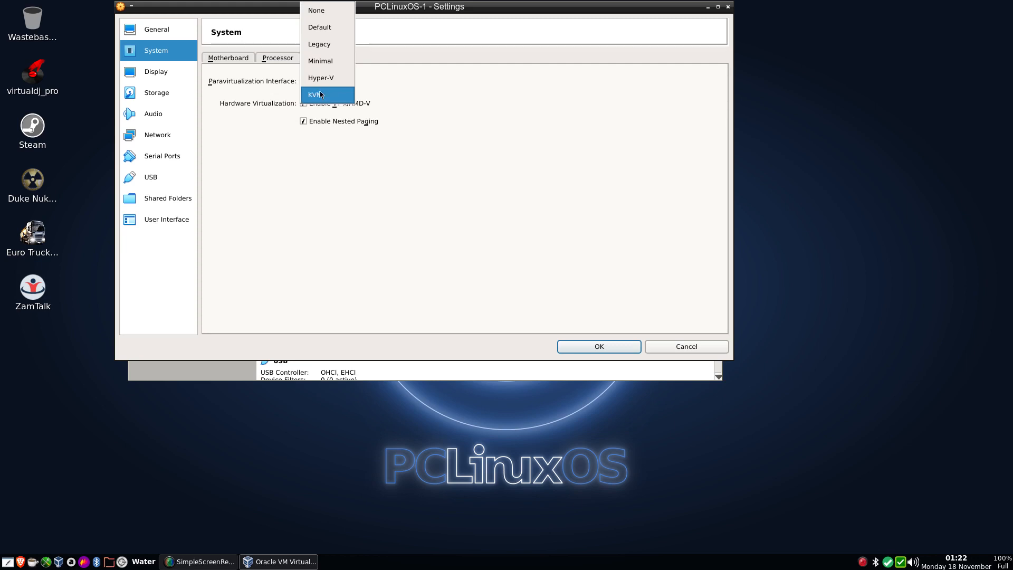
{"action": "left_click", "coordinate": [320, 96]}
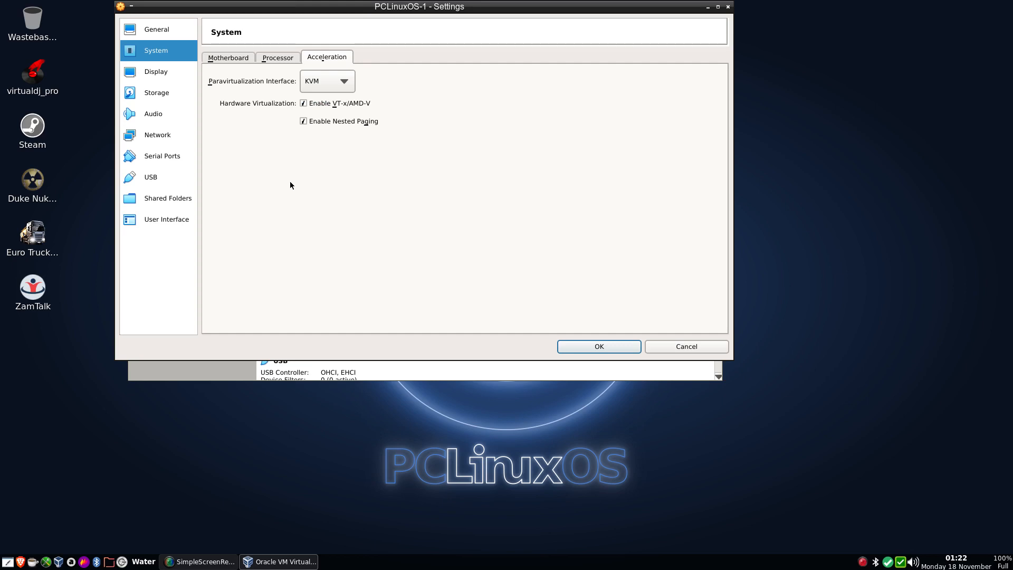
Step: Increase the virtual machine's video memory to 128 MB in the display settings
{"action": "left_click", "coordinate": [152, 73]}
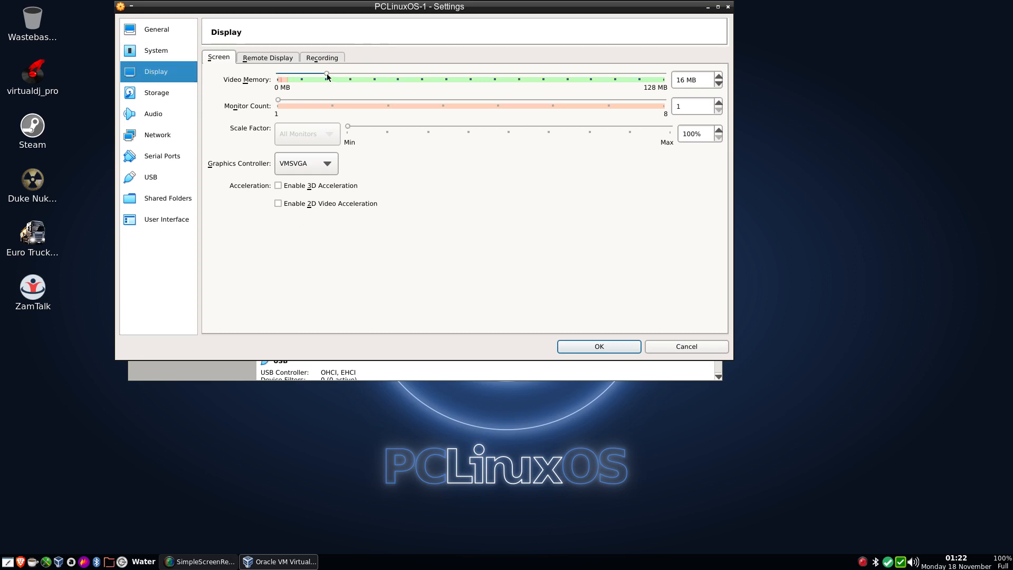
{"action": "left_click_drag", "start_coordinate": [327, 73], "coordinate": [660, 83]}
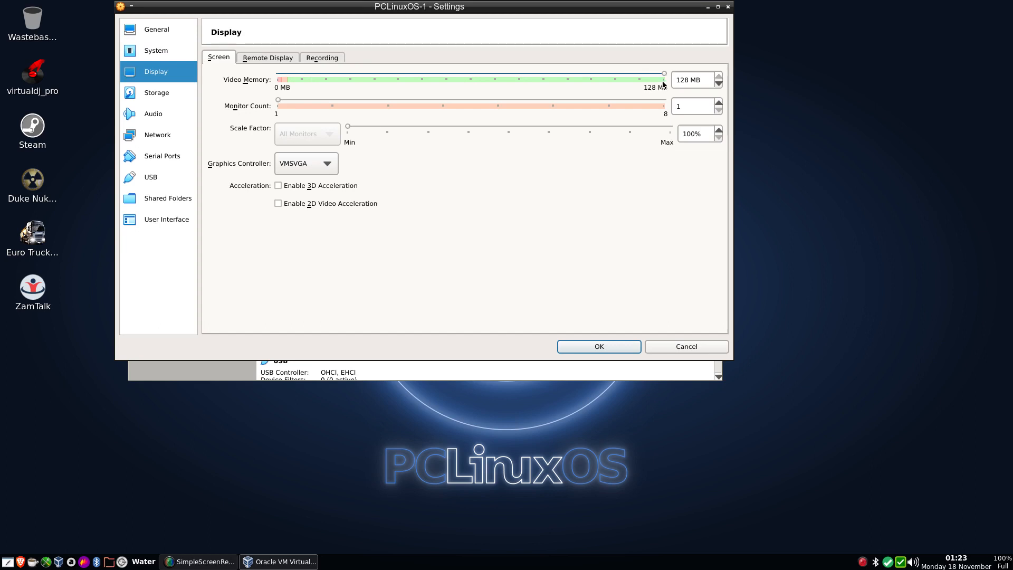
{"action": "mouse_move", "coordinate": [664, 84]}
{"action": "left_mouse_down"}
{"action": "mouse_move", "coordinate": [479, 93]}
{"action": "mouse_move", "coordinate": [663, 92]}
{"action": "left_mouse_up"}
Step: Load community-pclinuxos-openbox-2019.11.iso into the machine's empty optical drive and save the settings
{"action": "left_click", "coordinate": [151, 95]}
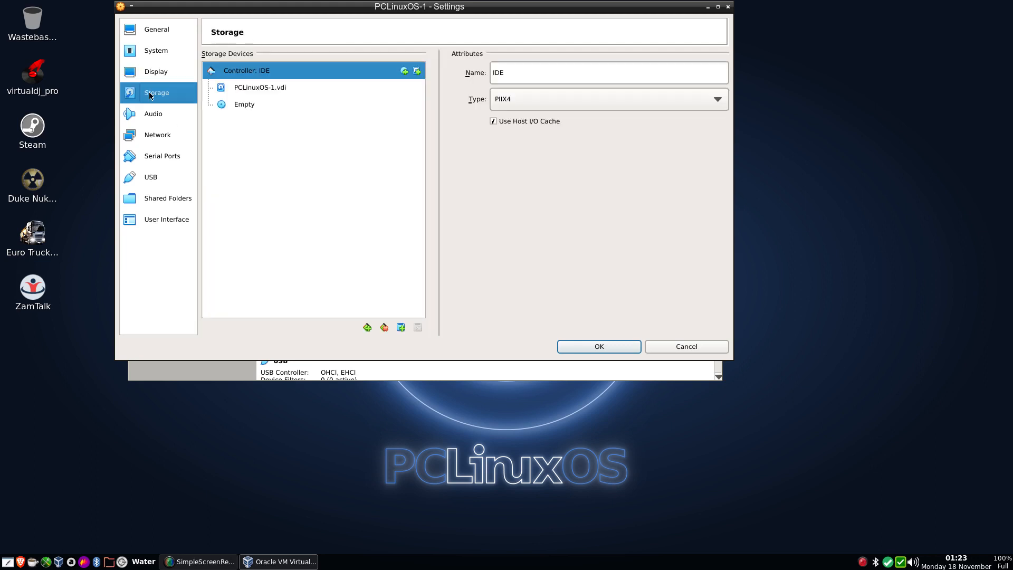
{"action": "left_click", "coordinate": [245, 105]}
{"action": "left_click", "coordinate": [720, 73]}
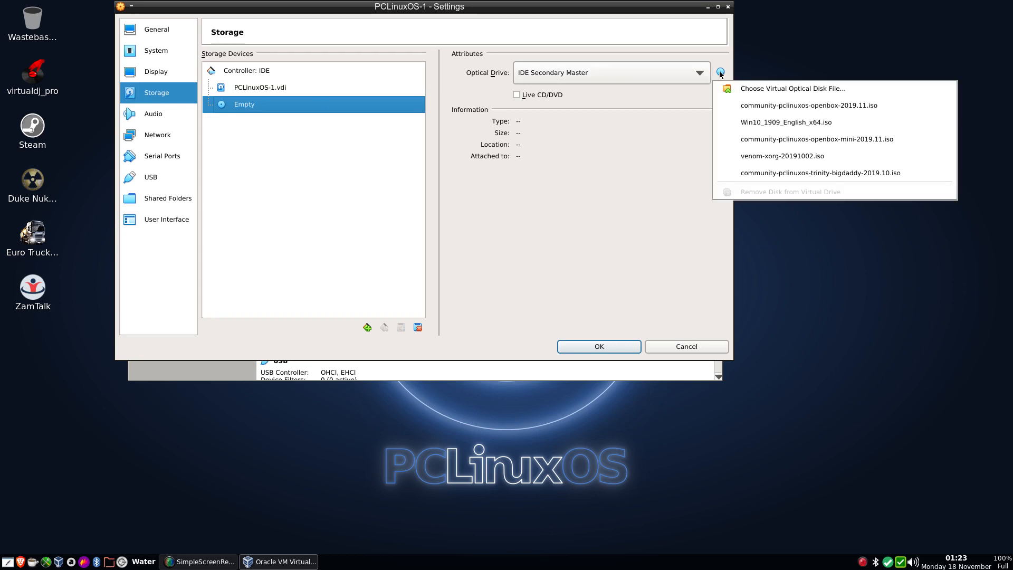
{"action": "left_click", "coordinate": [742, 107]}
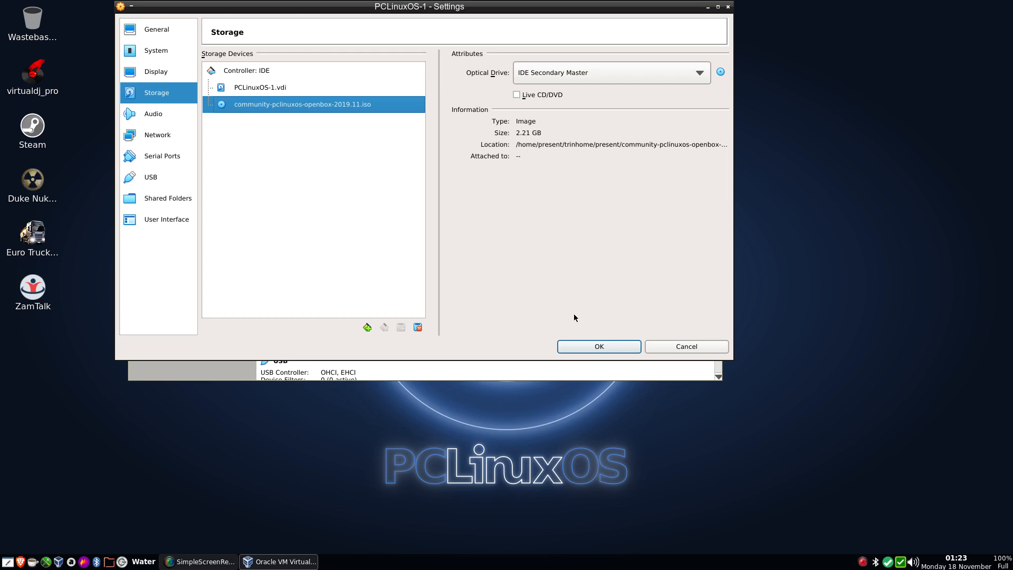
{"action": "left_click", "coordinate": [589, 346]}
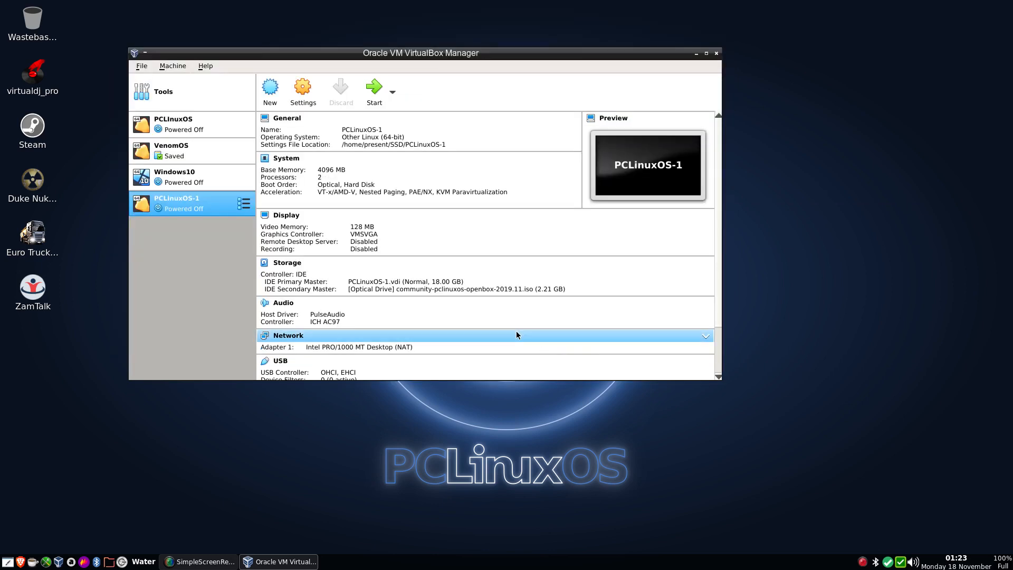
Step: Start the PCLinuxOS-1 virtual machine and choose the UK keyboard layout for the live session
{"action": "left_click", "coordinate": [369, 95]}
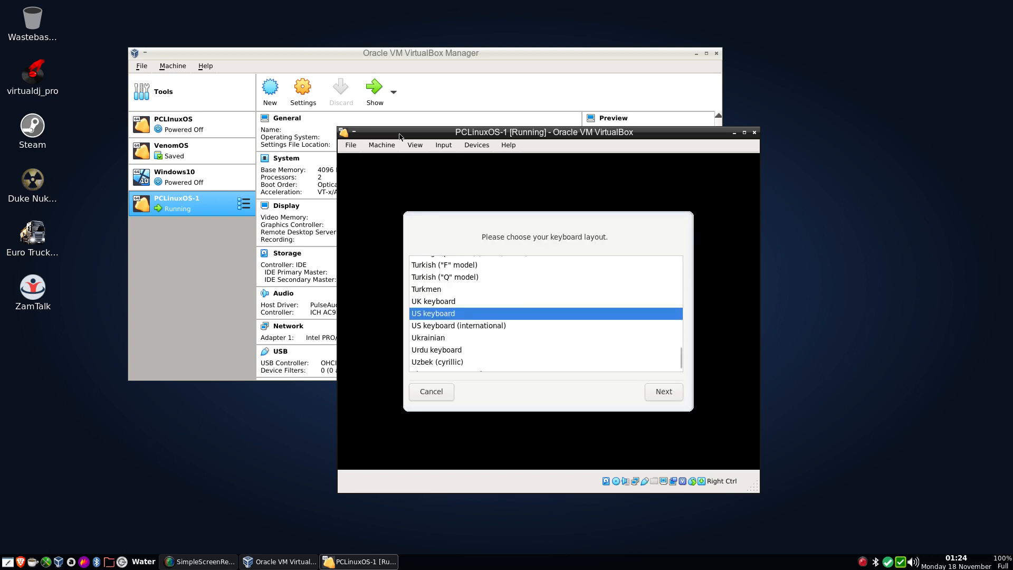
{"action": "left_click", "coordinate": [451, 302]}
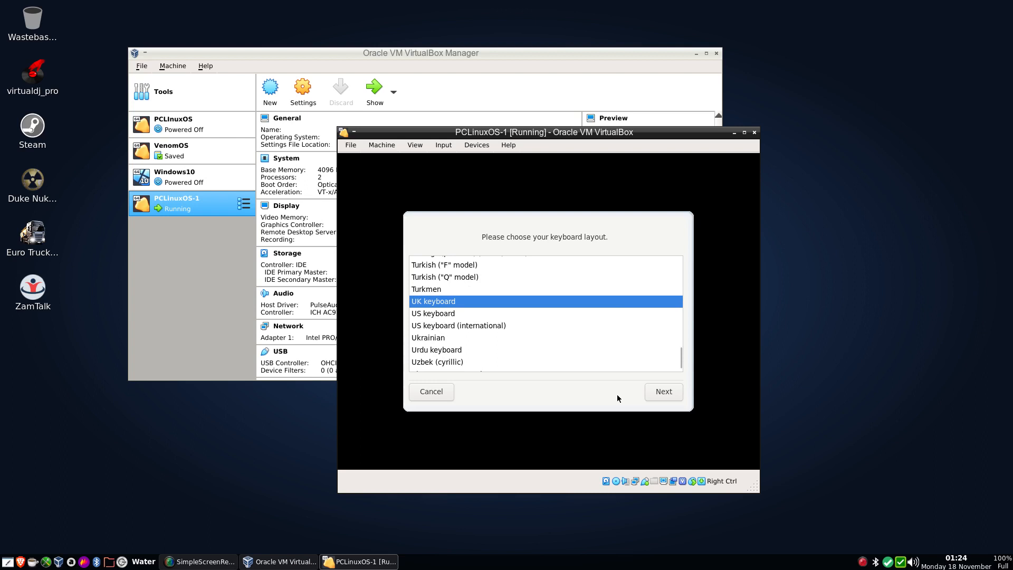
{"action": "left_click", "coordinate": [663, 391]}
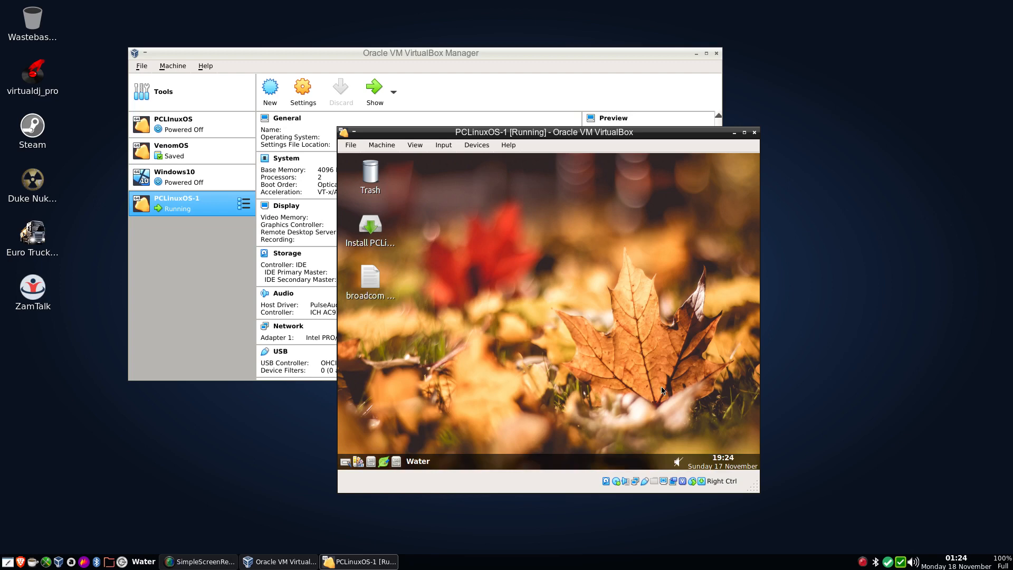
Step: Minimize the VirtualBox Manager and move the running PCLinuxOS-1 window higher on the host desktop
{"action": "scroll", "coordinate": [785, 507], "scroll_direction": "down", "scroll_amount": 1}
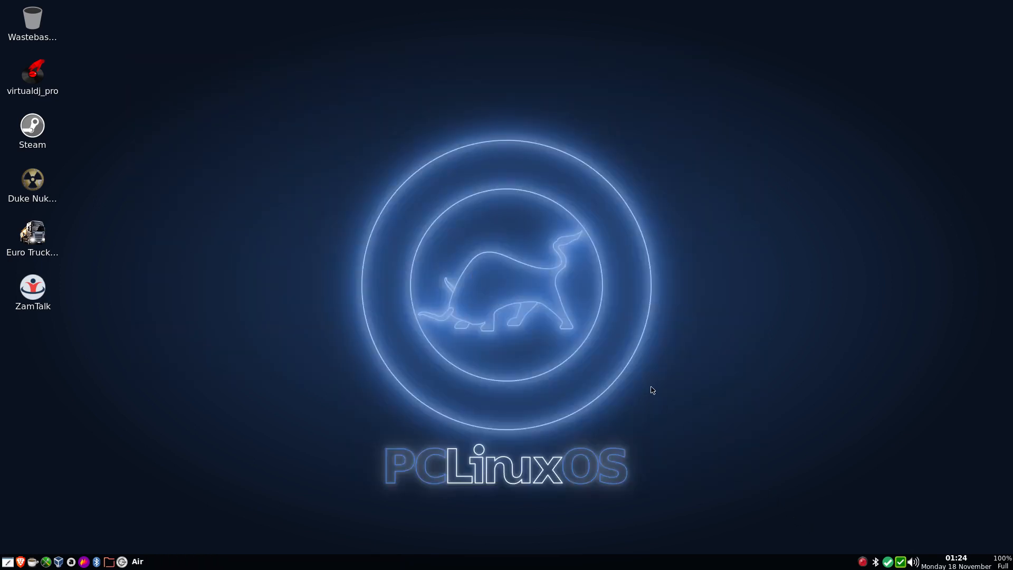
{"action": "scroll", "coordinate": [653, 390], "scroll_direction": "up", "scroll_amount": 1}
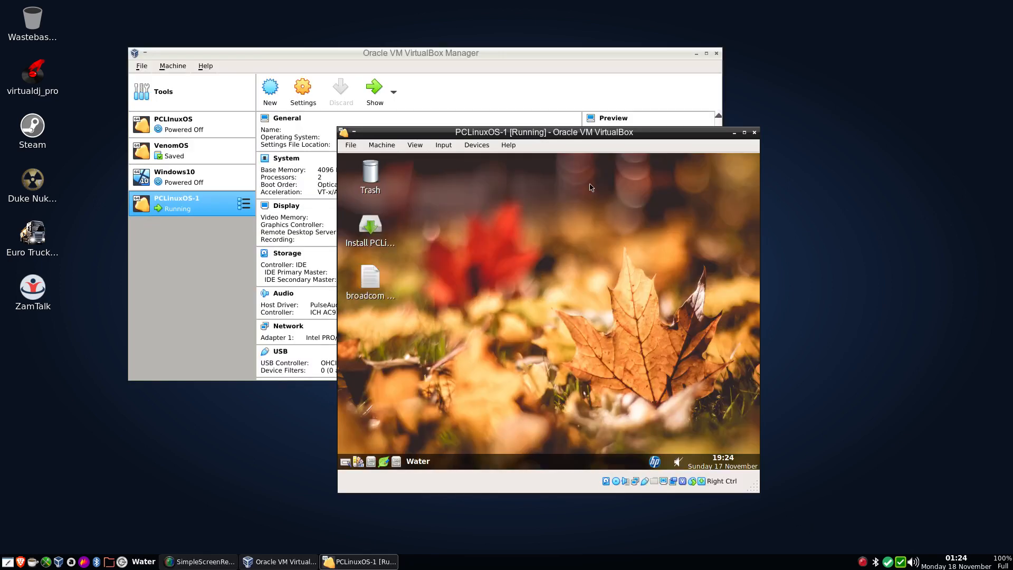
{"action": "left_click", "coordinate": [696, 54]}
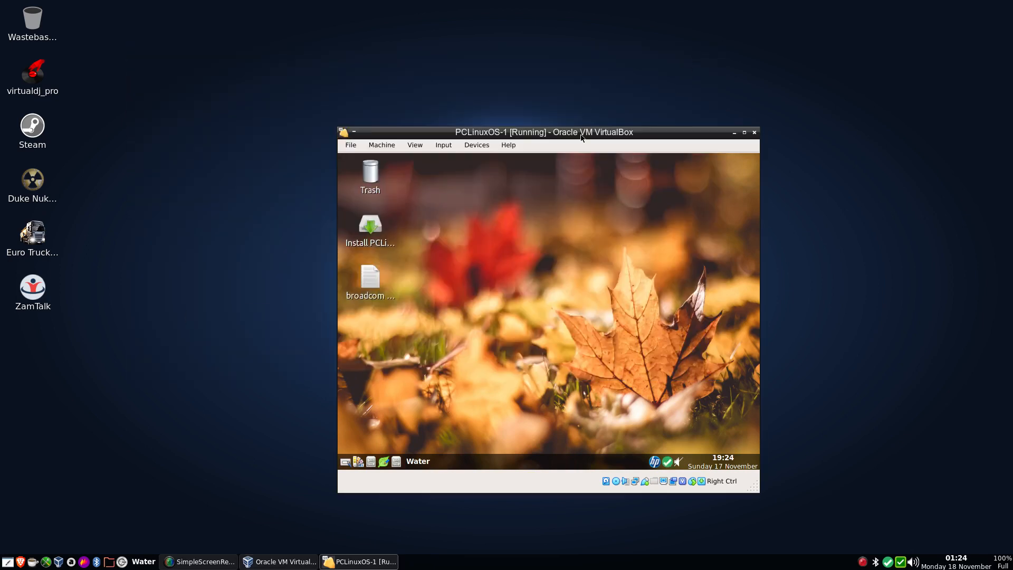
{"action": "left_click_drag", "start_coordinate": [549, 134], "coordinate": [514, 55]}
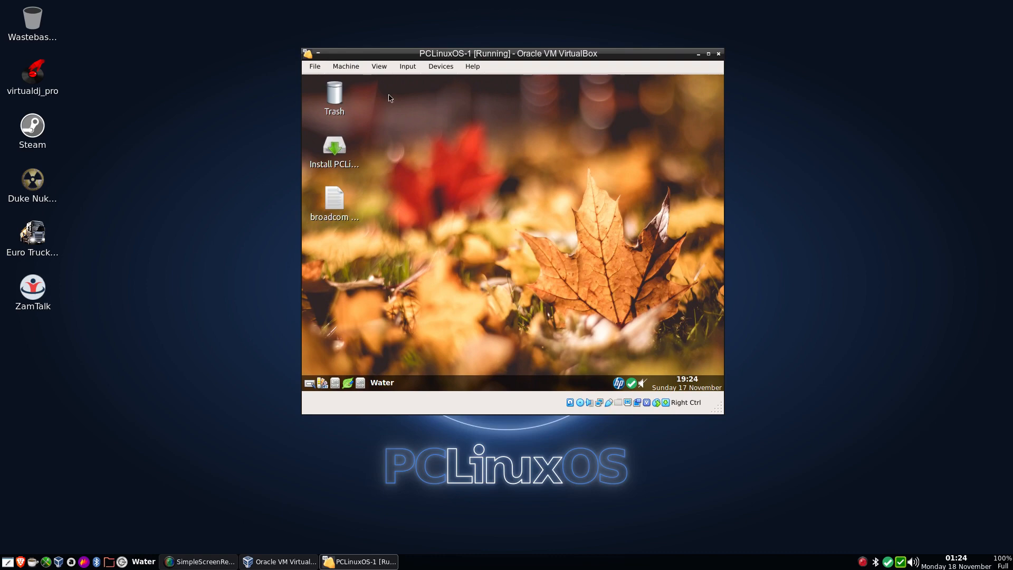
Step: Install the Guest Additions with the guest's Vbox GuestAdditions Installer and switch the virtual machine to full screen
{"action": "right_click", "coordinate": [422, 213]}
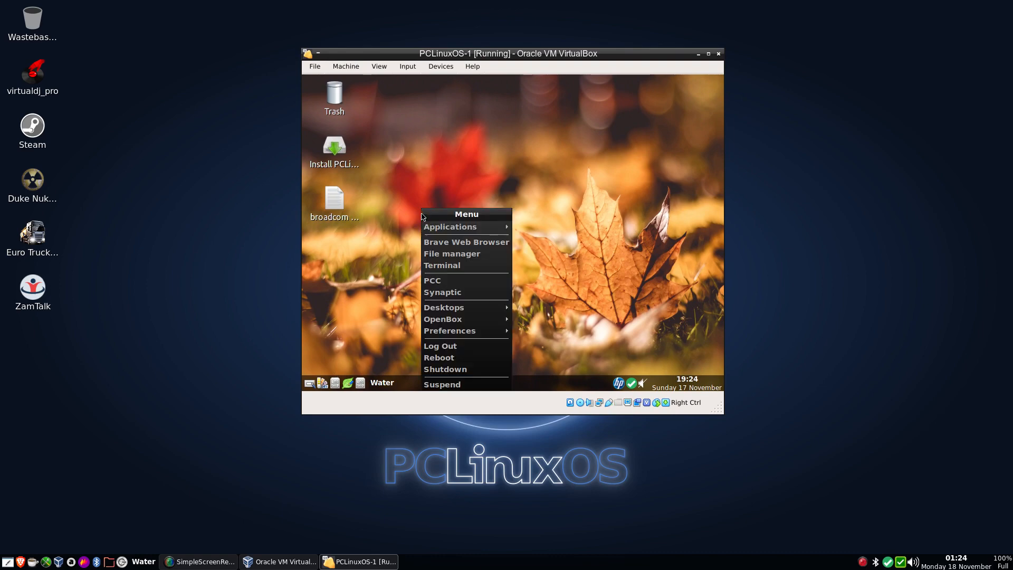
{"action": "mouse_move", "coordinate": [451, 230]}
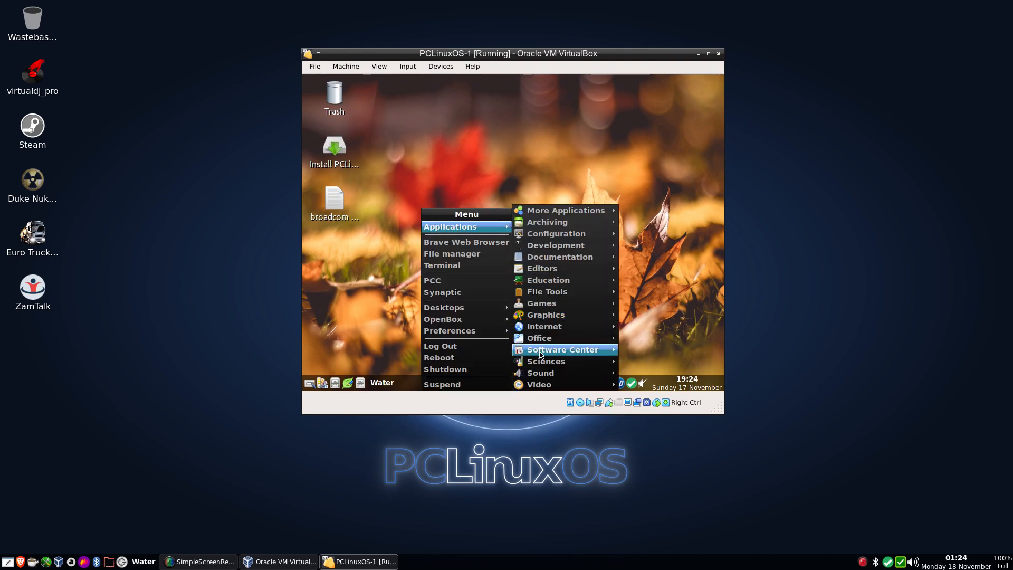
{"action": "mouse_move", "coordinate": [560, 350]}
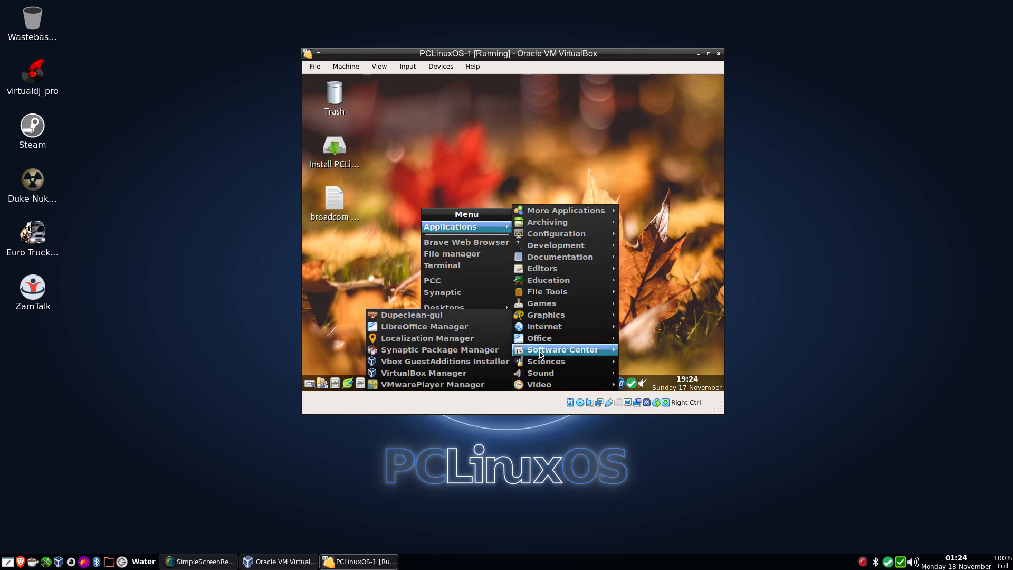
{"action": "left_click", "coordinate": [452, 362]}
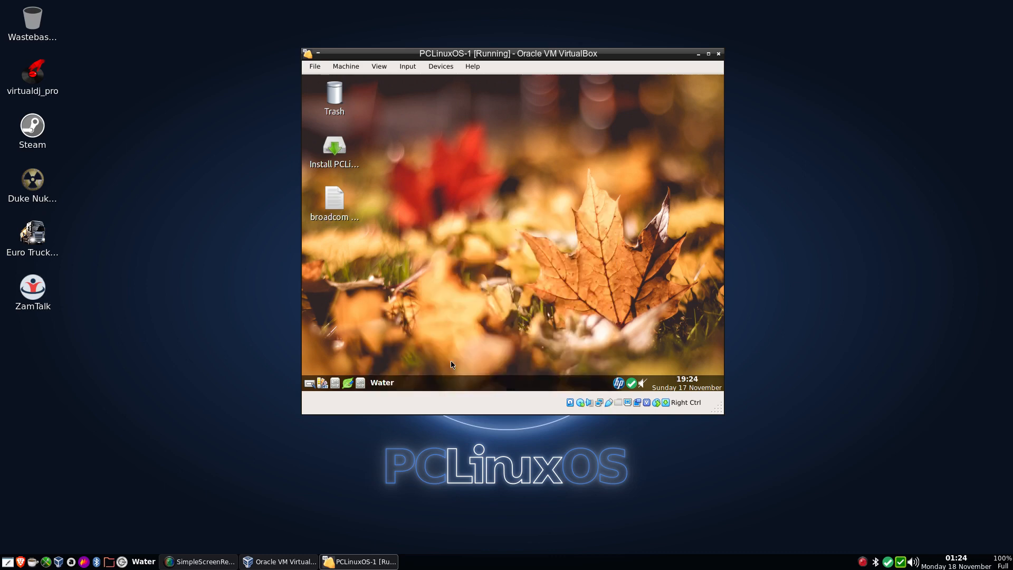
{"action": "left_click", "coordinate": [623, 264]}
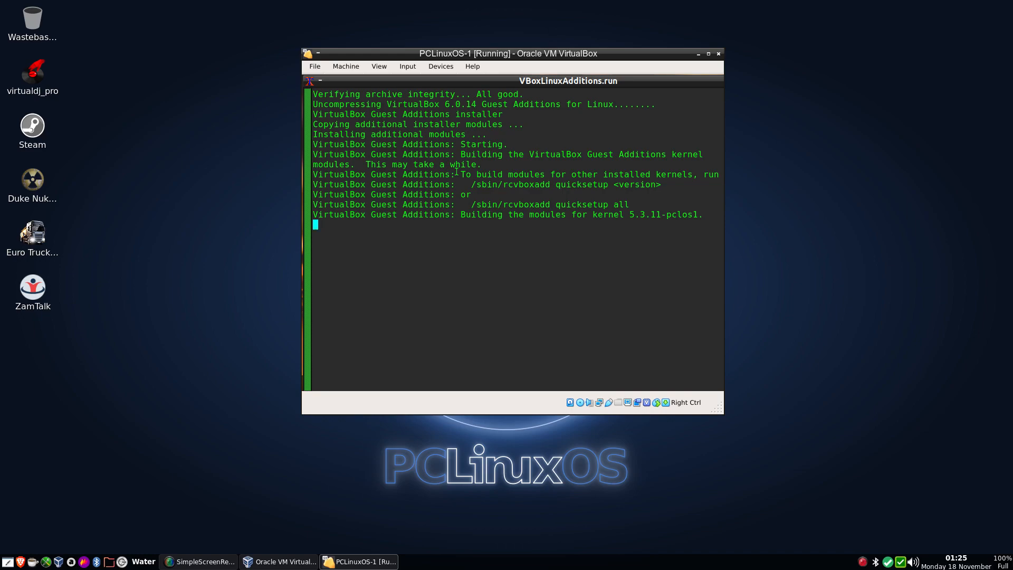
{"action": "key", "text": "ctrl+f"}
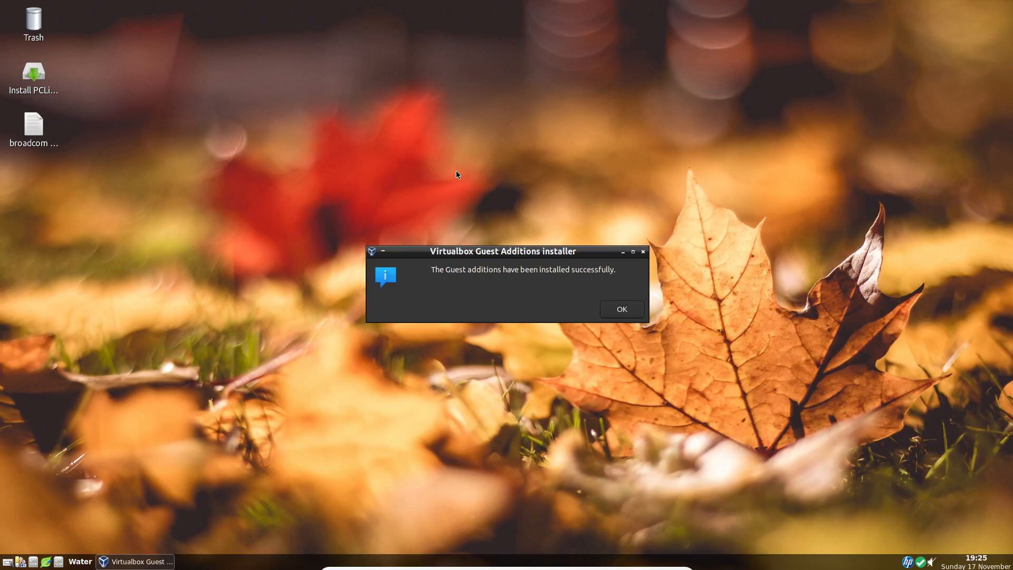
{"action": "left_click", "coordinate": [622, 311]}
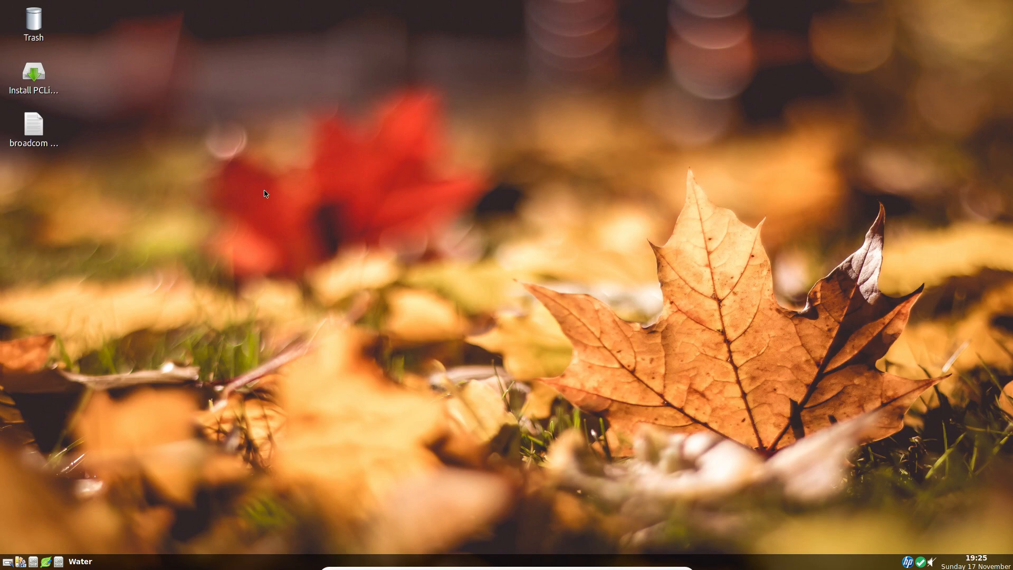
Step: Launch the PCLinuxOS installation wizard from the guest desktop and restore its maximized window to a smaller size
{"action": "left_click", "coordinate": [34, 81]}
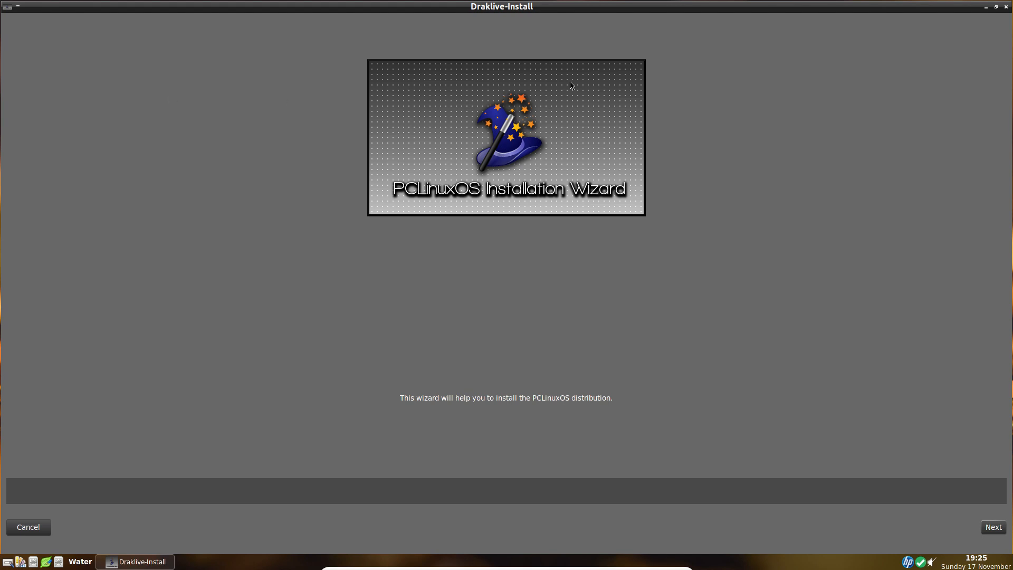
{"action": "left_click", "coordinate": [995, 6]}
{"action": "scroll", "coordinate": [732, 113], "scroll_direction": "down", "scroll_amount": 2}
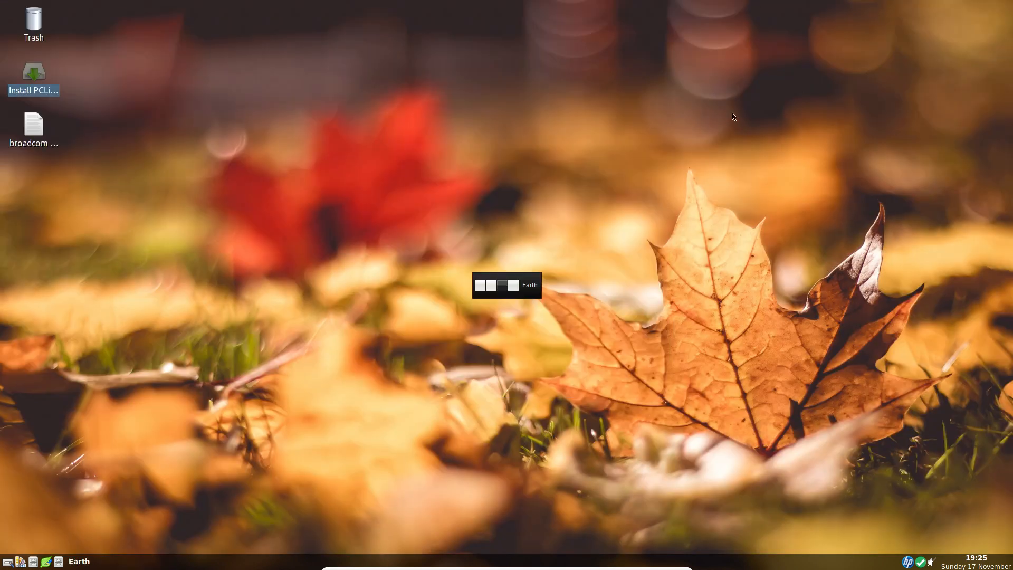
{"action": "scroll", "coordinate": [597, 190], "scroll_direction": "down", "scroll_amount": 1}
{"action": "scroll", "coordinate": [597, 194], "scroll_direction": "up", "scroll_amount": 2}
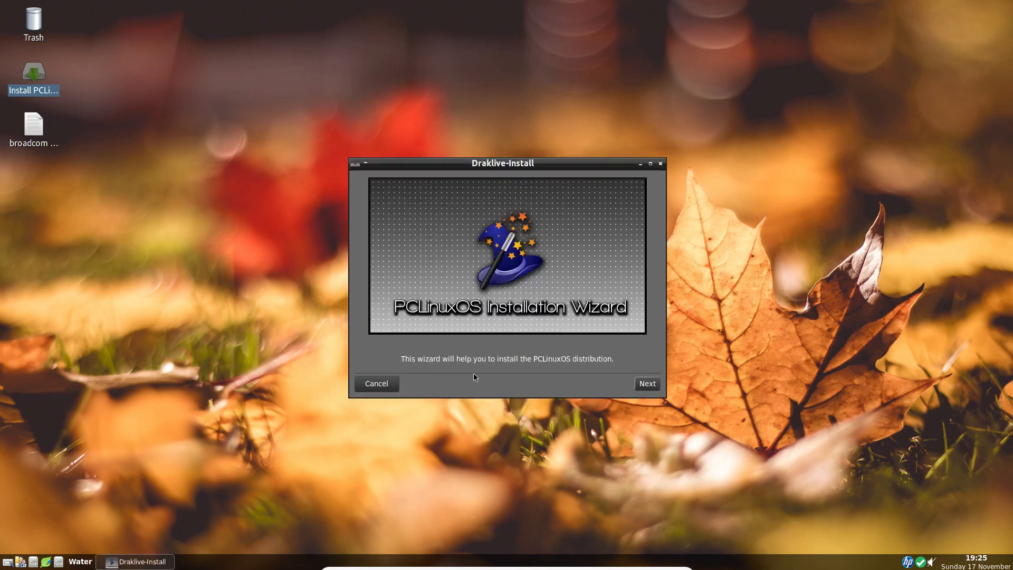
Step: Install PCLinuxOS using the free space on the 18GB ATA VBOX HARDDISK
{"action": "left_click", "coordinate": [647, 384]}
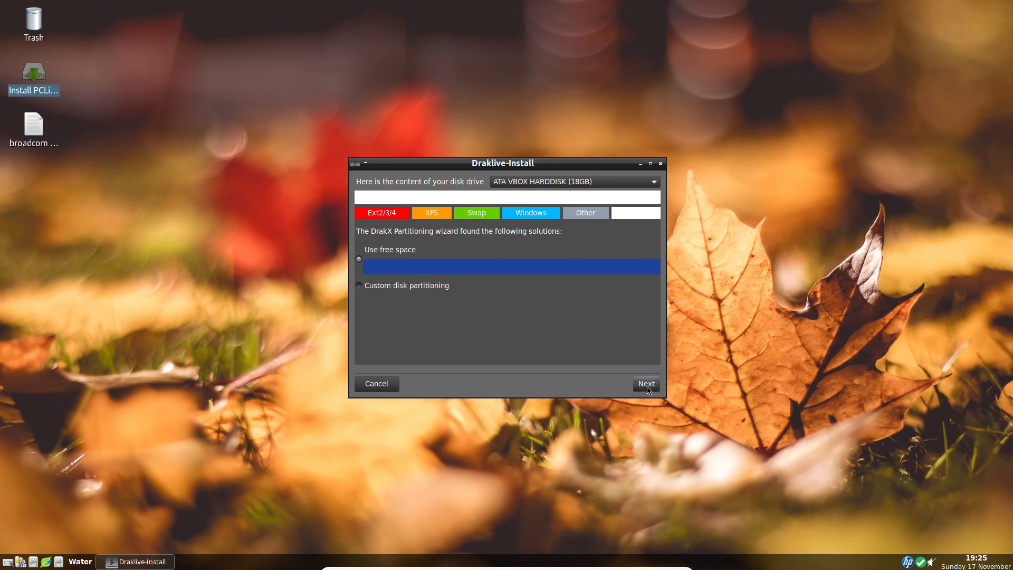
{"action": "left_click", "coordinate": [646, 384]}
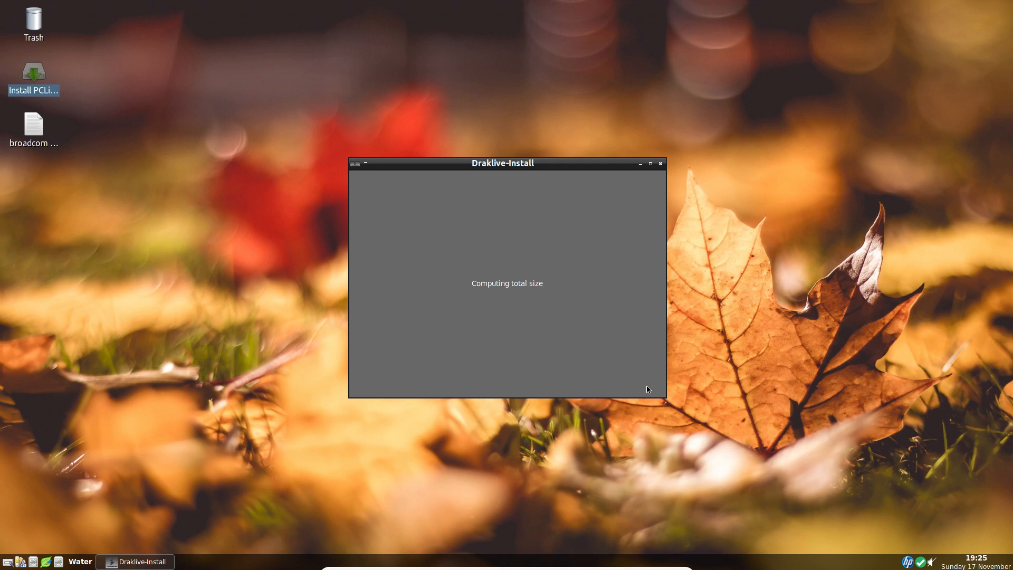
{"action": "left_click", "coordinate": [647, 385]}
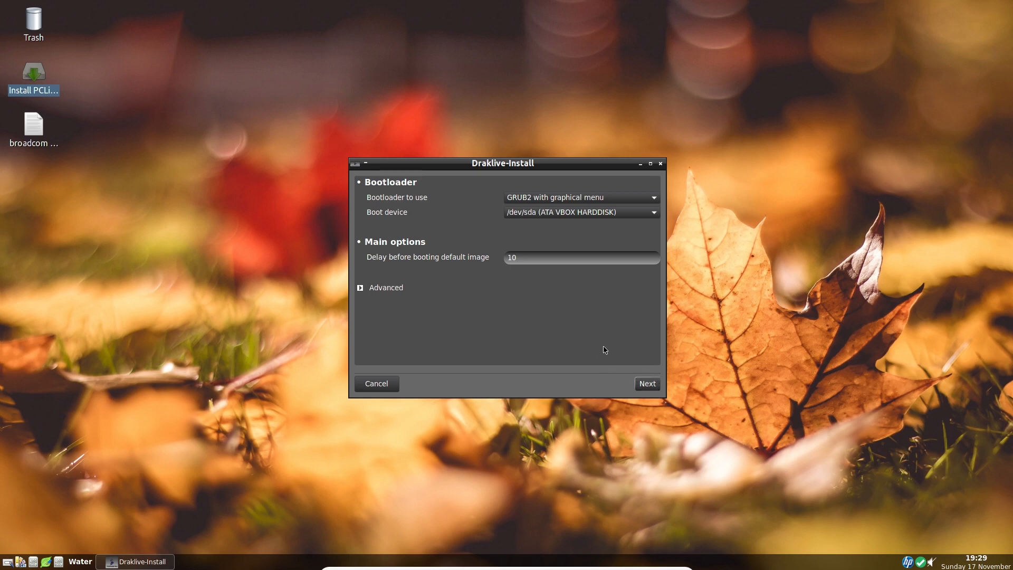
Step: Accept GRUB2 with graphical menu on /dev/sda with a delay of 10, turn off Probe Foreign OS, and finish the installation wizard
{"action": "left_click", "coordinate": [647, 385]}
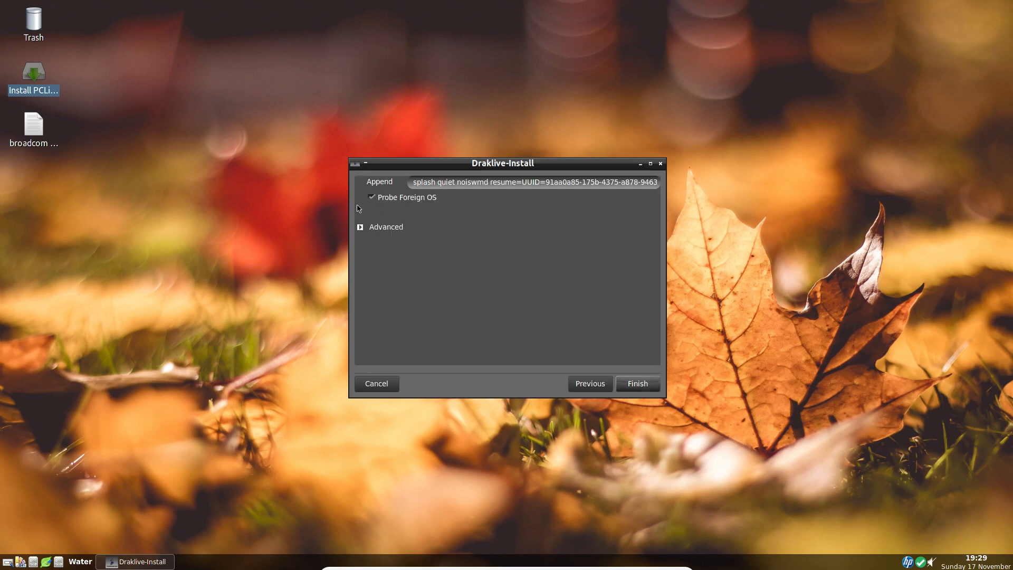
{"action": "left_click", "coordinate": [378, 201]}
{"action": "left_click", "coordinate": [636, 386]}
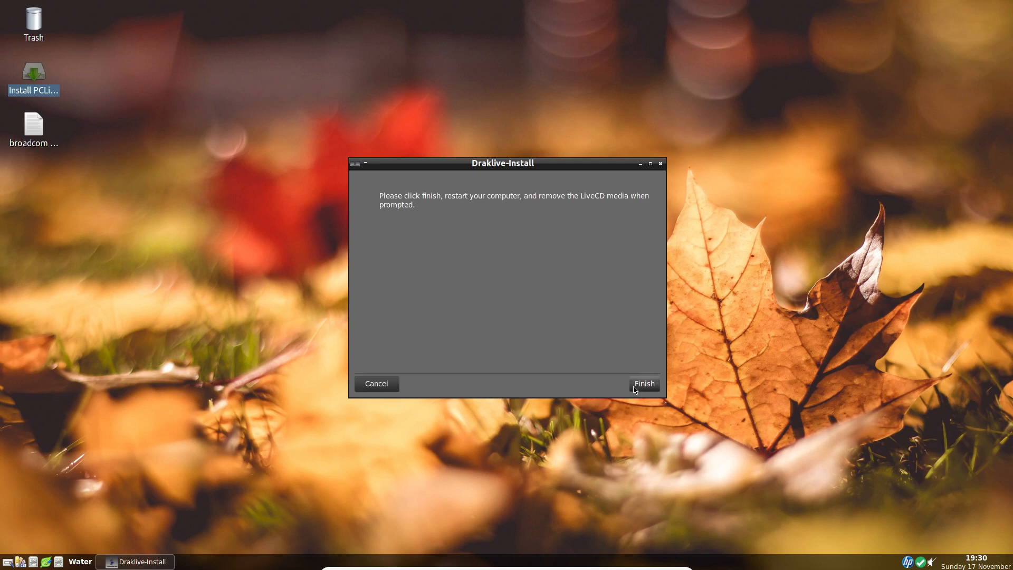
{"action": "left_click", "coordinate": [635, 390]}
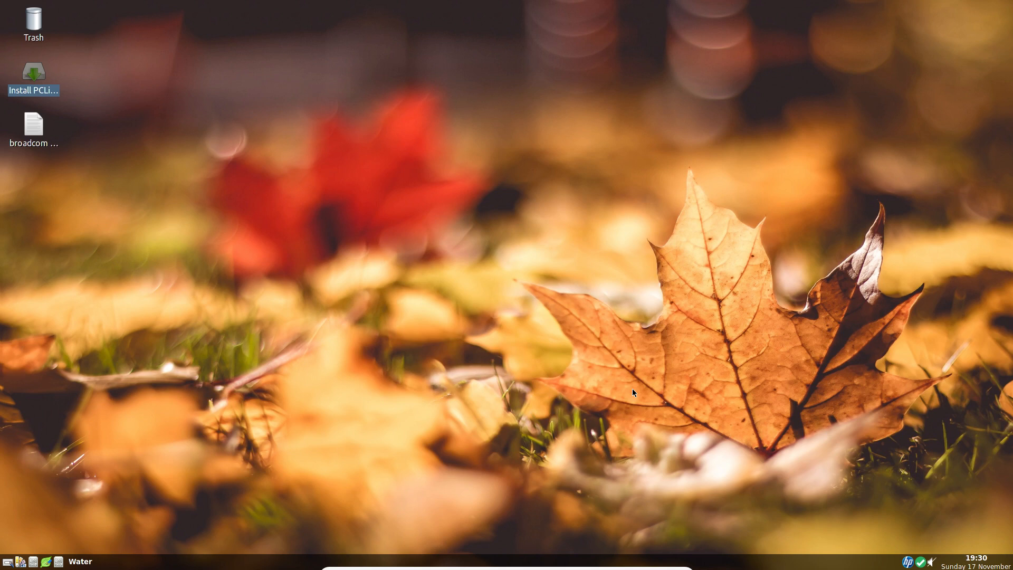
Step: Reboot the PCLinuxOS guest system
{"action": "right_click", "coordinate": [374, 146]}
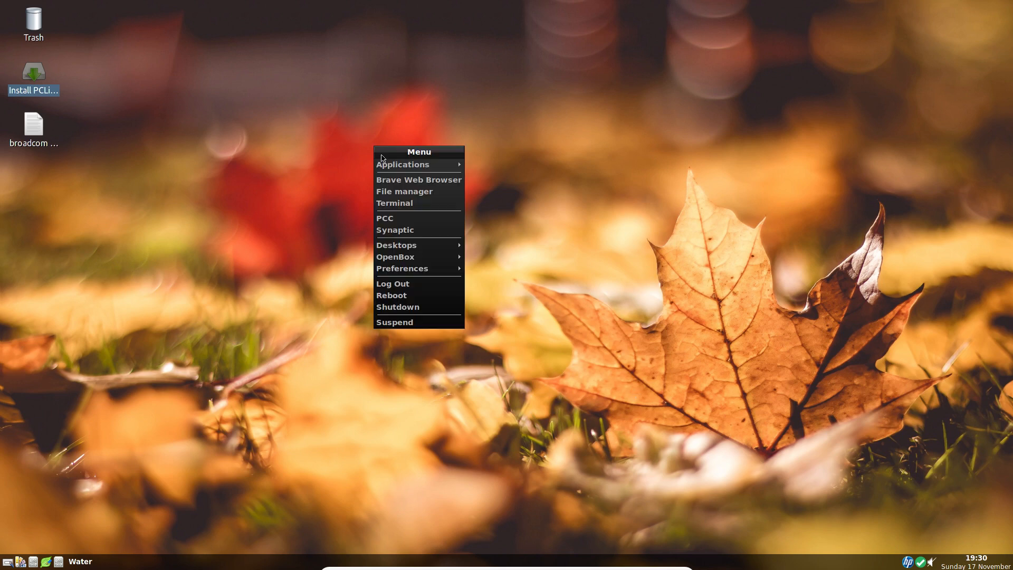
{"action": "mouse_move", "coordinate": [412, 270]}
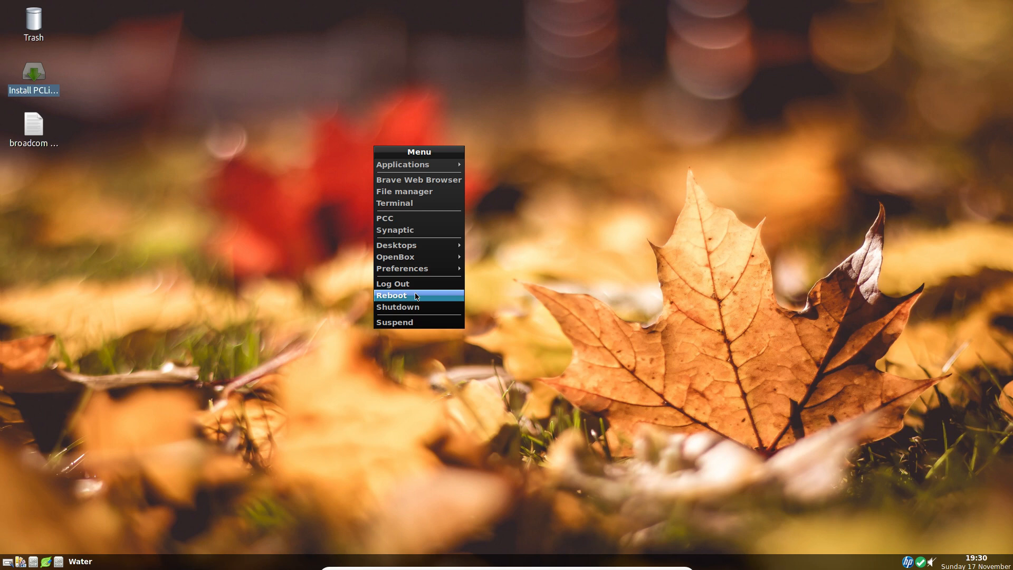
{"action": "left_click", "coordinate": [416, 296]}
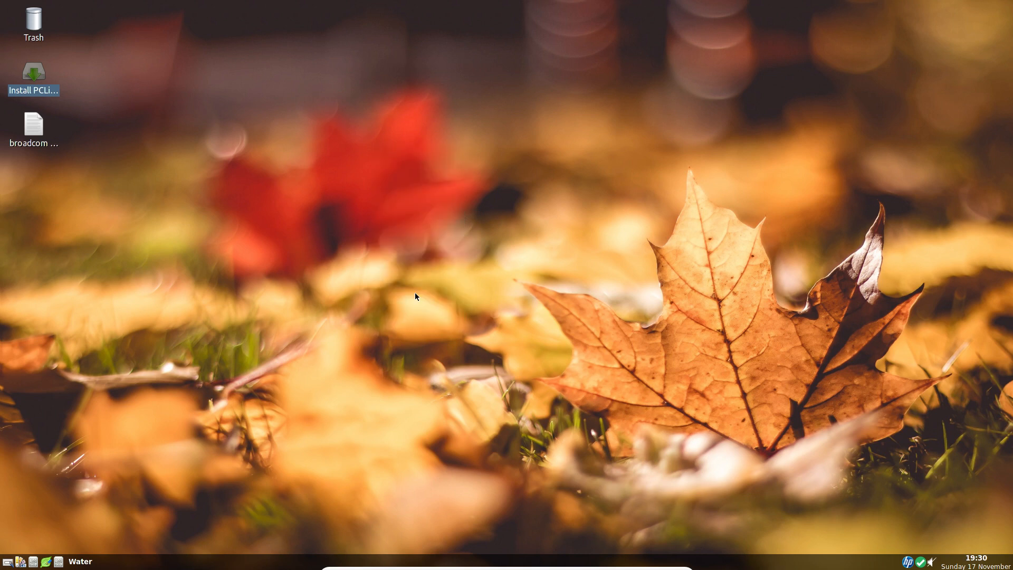